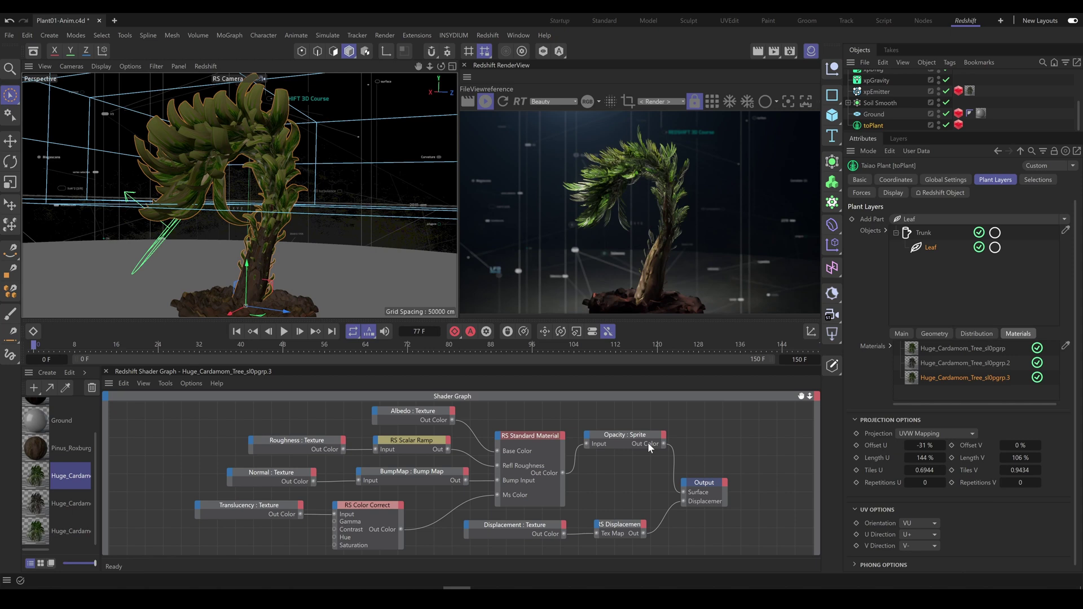
Step: Drag the leaf material's roughness Ramp lower knot to change leaf shine, then check the opacity sprite
left_click(532, 436)
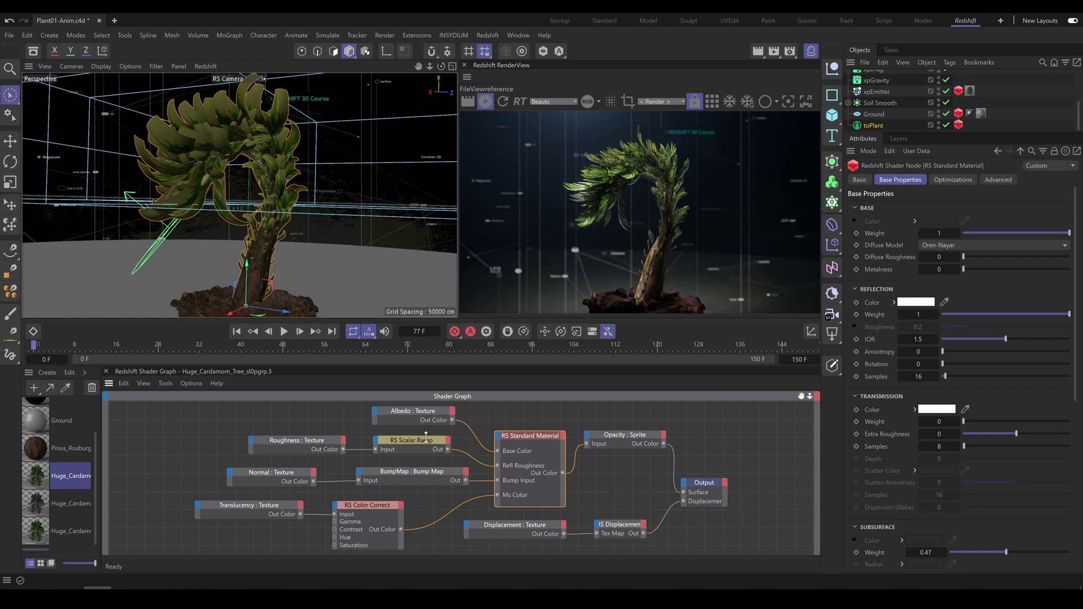
left_click(405, 442)
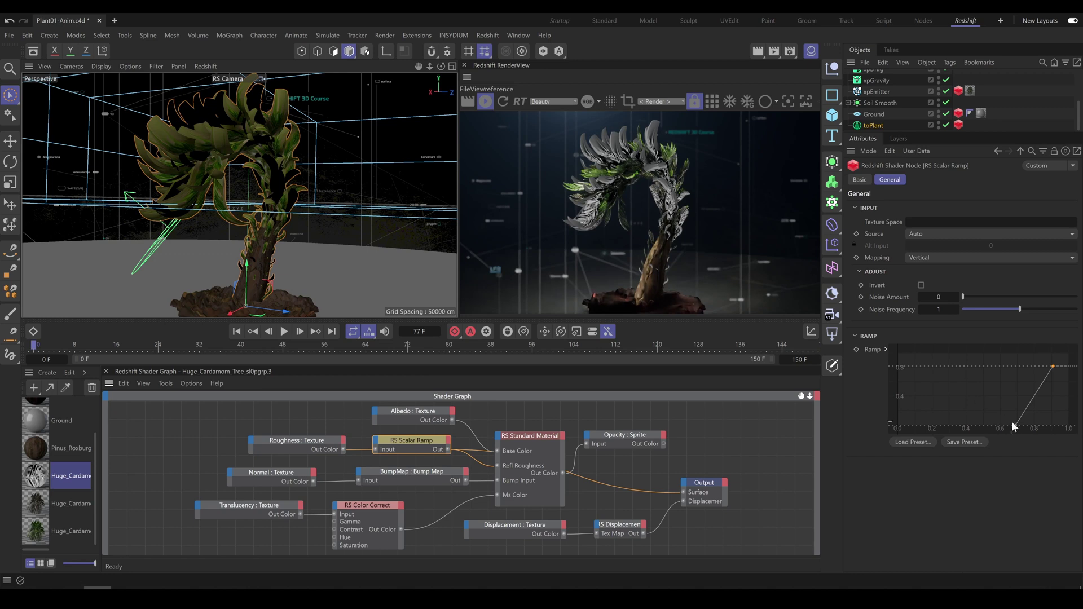
mouse_move(1015, 425)
left_mouse_down()
mouse_move(940, 426)
mouse_move(1027, 433)
left_mouse_up()
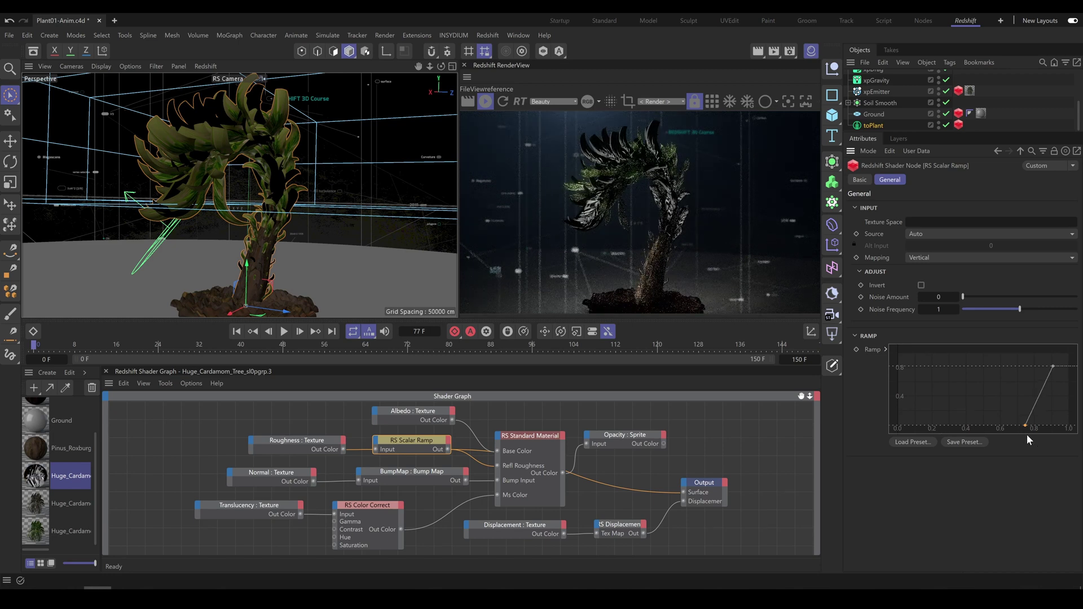
left_click(648, 433)
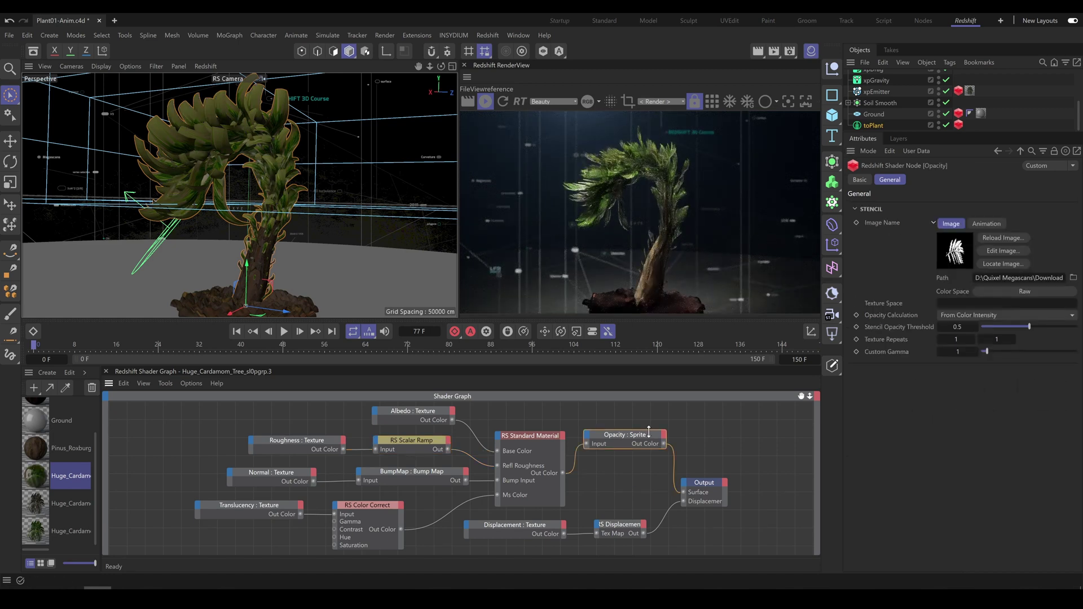
Step: Tilt the RS Physical Sun's pitch (R.P) on its Coordinates tab
left_click_drag(1079, 123, 1079, 90)
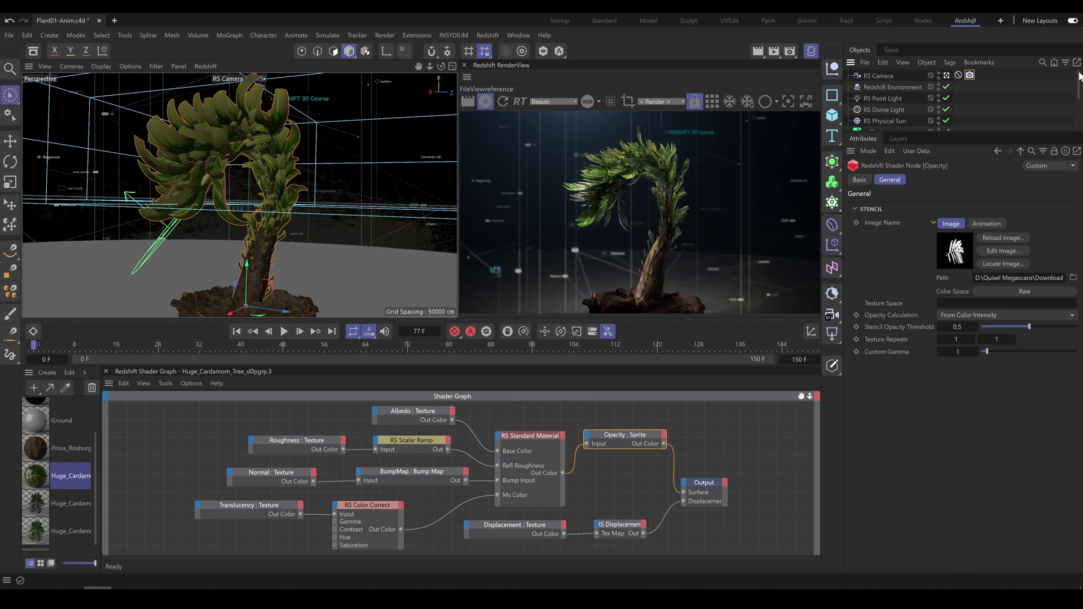
left_click(891, 121)
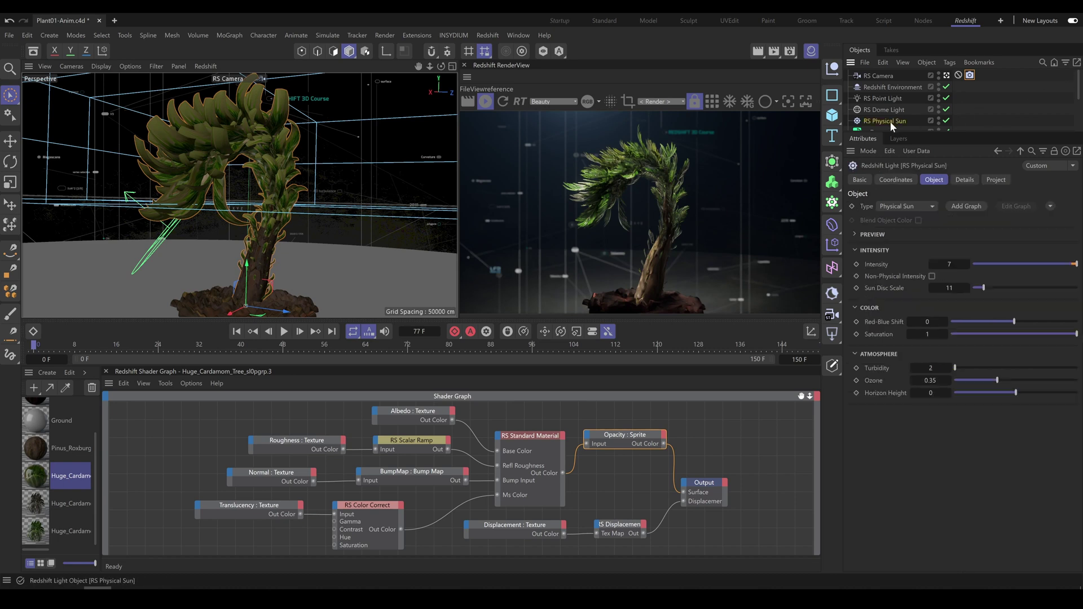
left_click(897, 180)
mouse_move(978, 235)
left_mouse_down()
mouse_move(1001, 235)
mouse_move(979, 221)
mouse_move(959, 235)
mouse_move(968, 234)
left_mouse_up()
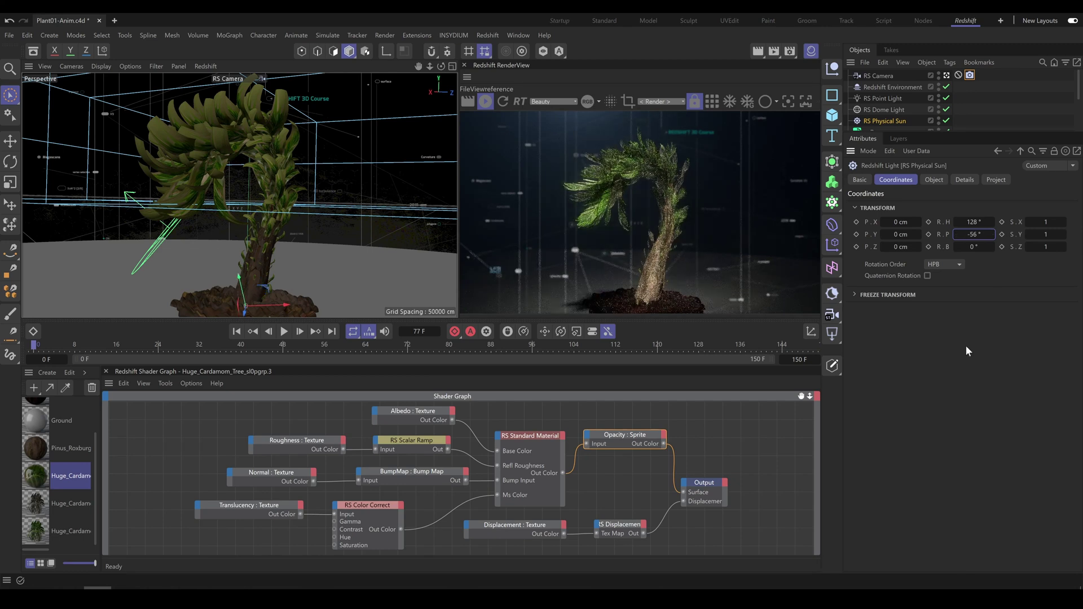
Step: Disable the physical sun and inspect the RS Dome Light's environment settings
left_click(948, 120)
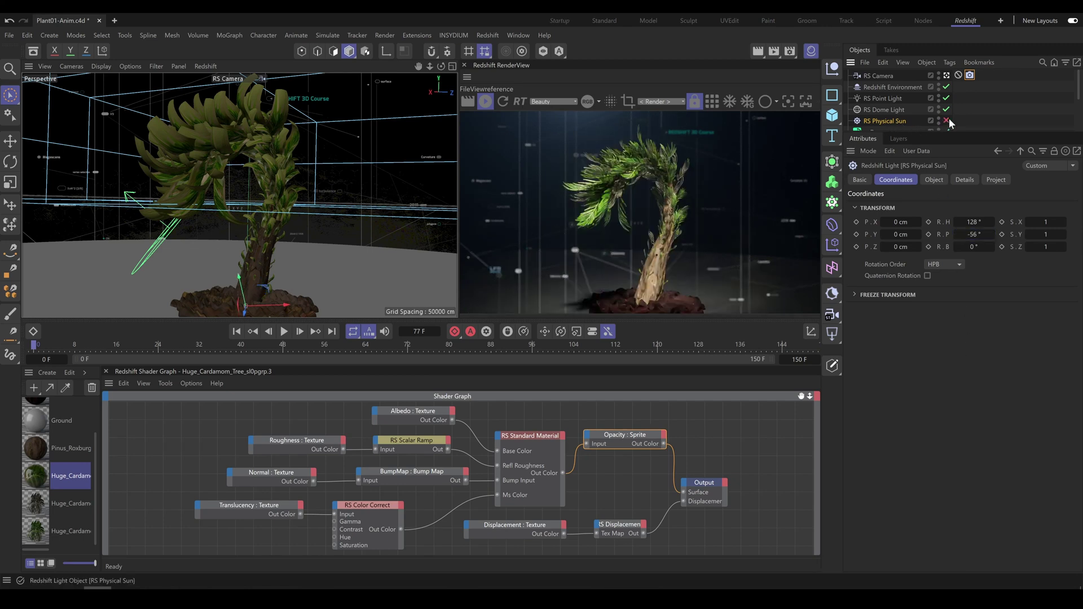
left_click(884, 110)
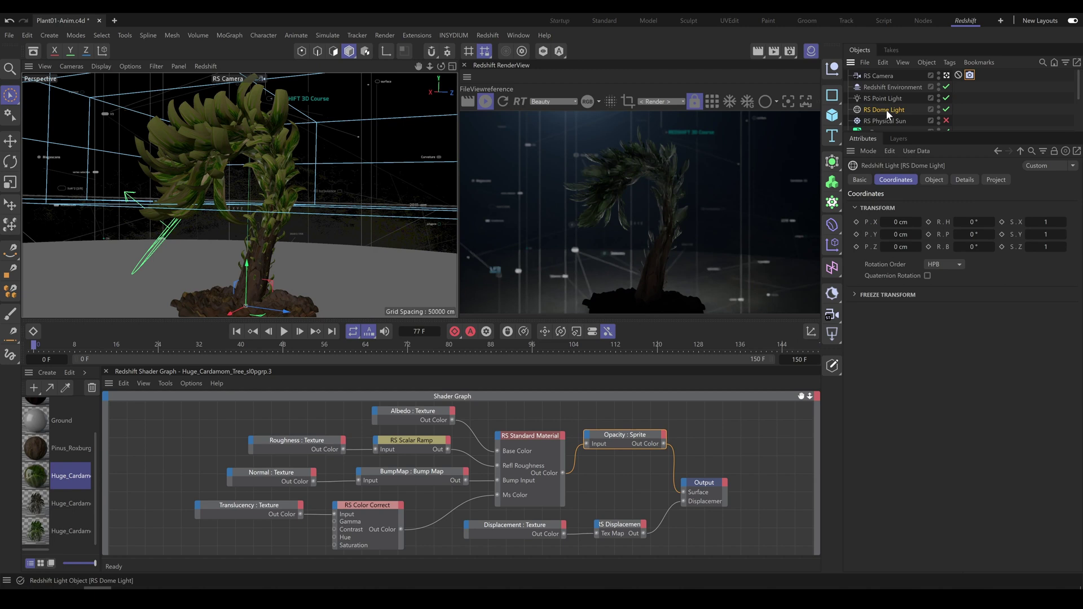
left_click(934, 179)
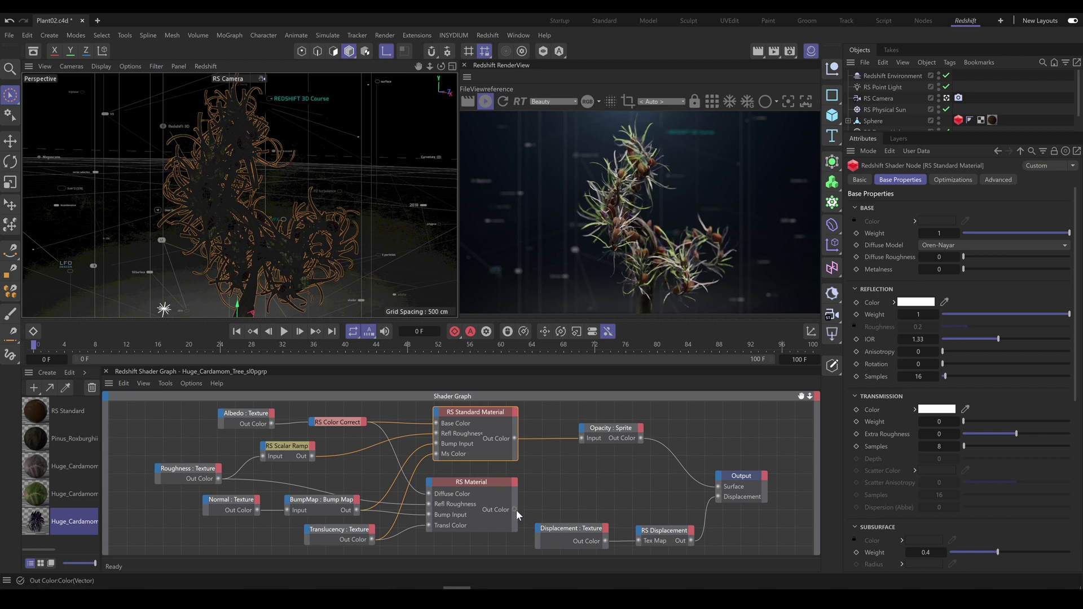
Step: Wire RS Material's Out Color into the Opacity : Sprite input, replacing the Standard Material
left_click_drag(516, 510, 581, 439)
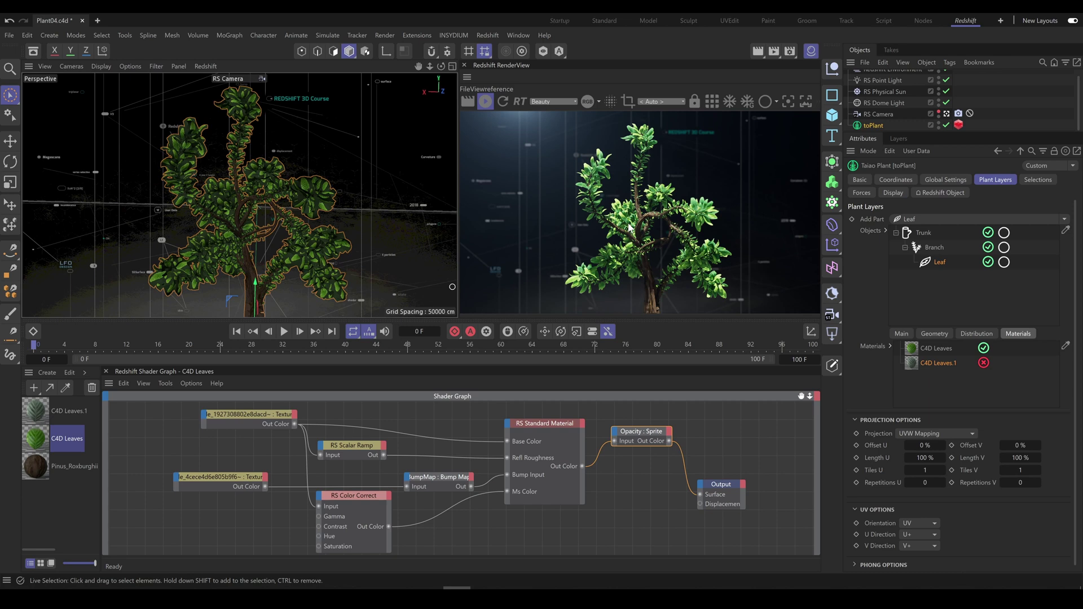
Step: Open the Content Browser and navigate to Textures > Surfaces > Leaves
left_click(33, 52)
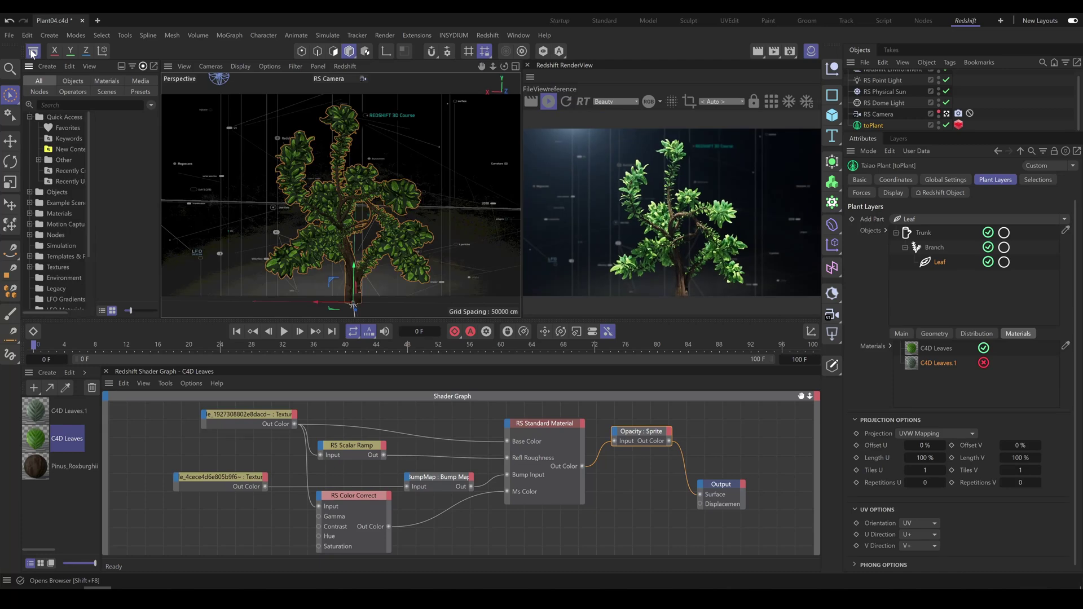
left_click(30, 267)
left_click_drag(89, 202, 90, 265)
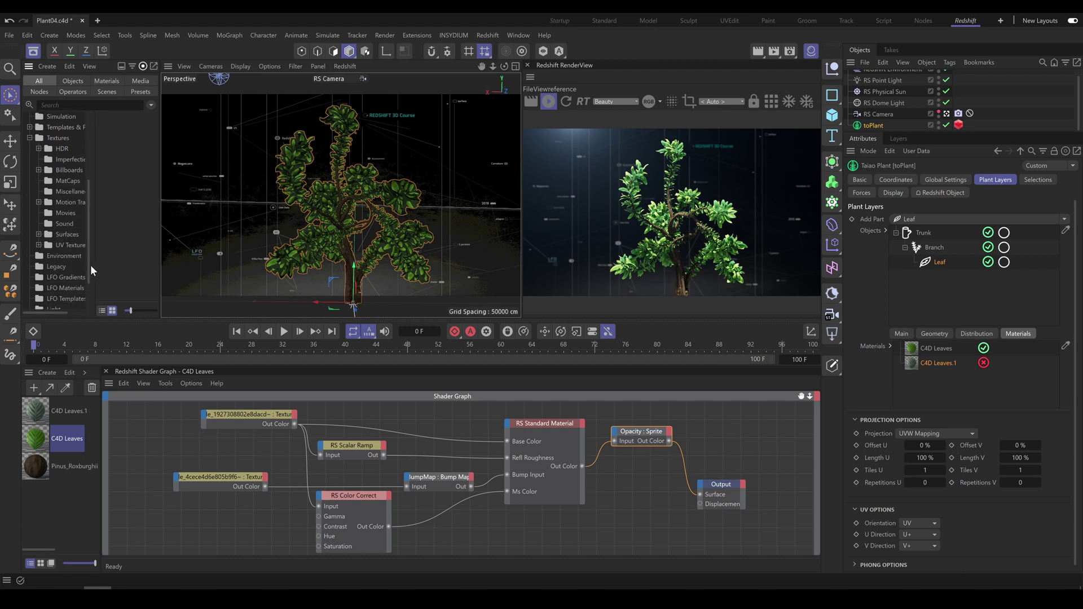
left_click(38, 233)
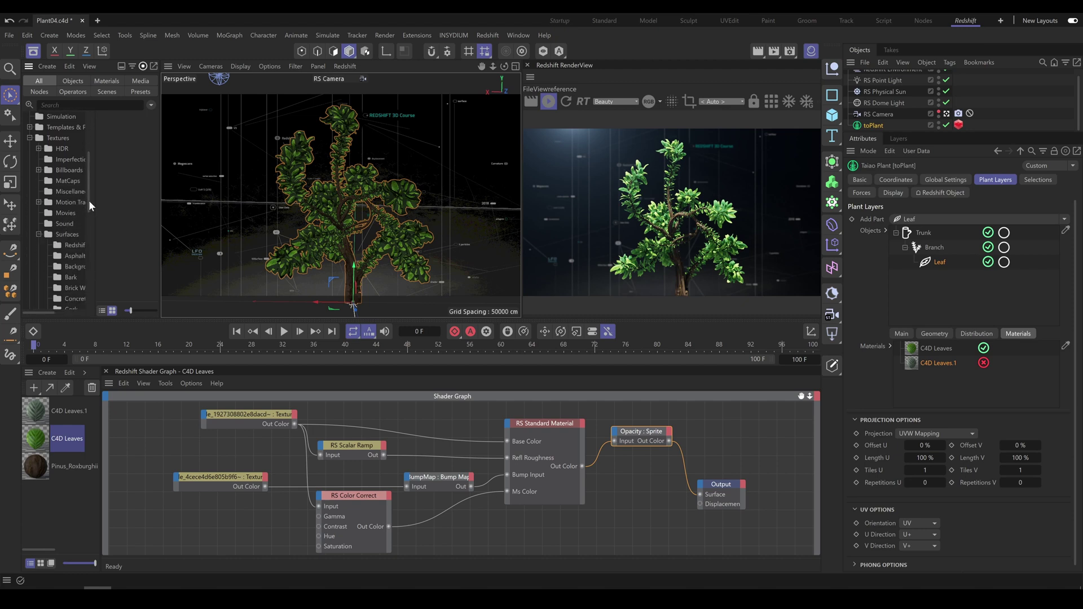
left_click_drag(89, 201, 95, 244)
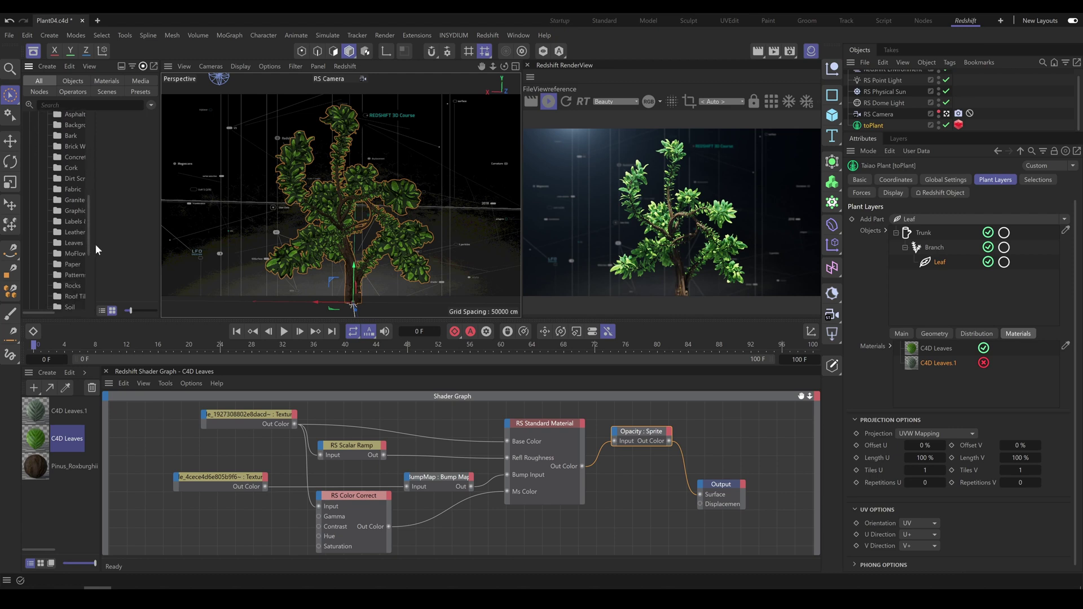
left_click(68, 242)
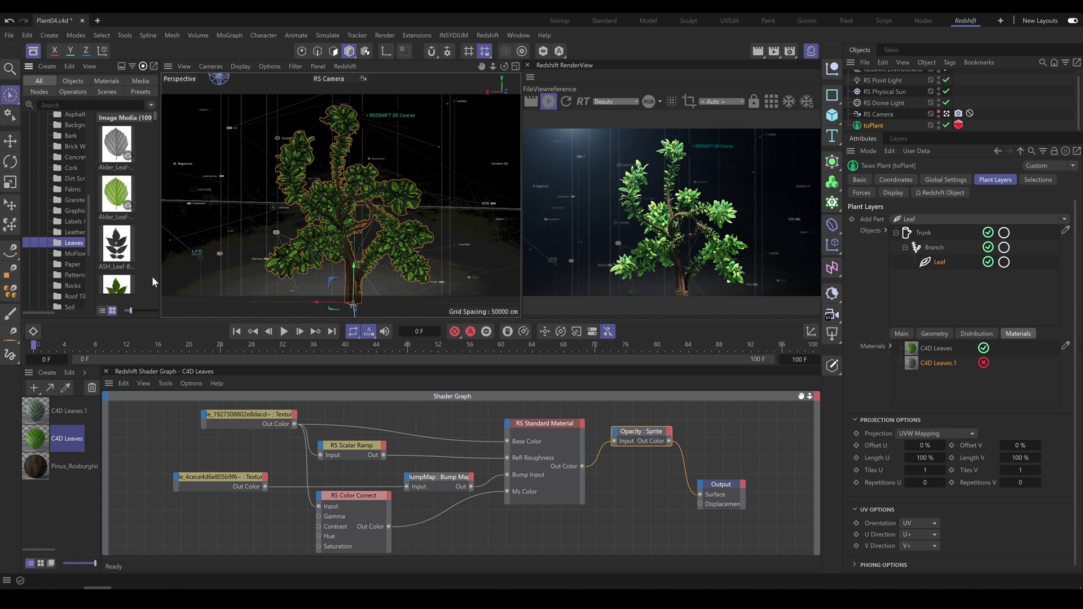
Step: Enlarge the thumbnails and scroll down to the Beech leaf images
left_click_drag(132, 312, 137, 314)
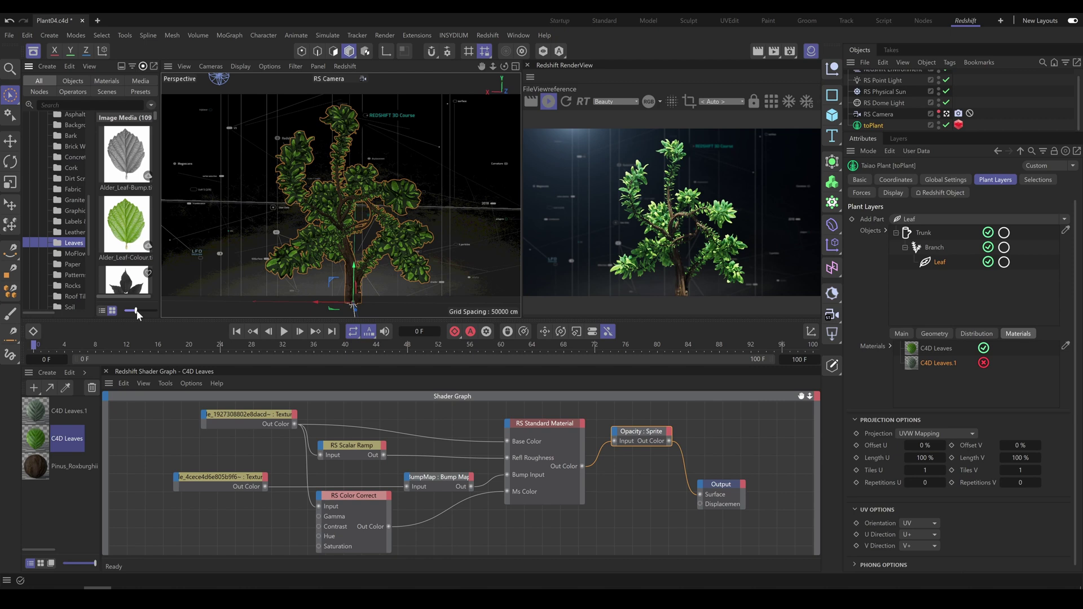
scroll(122, 195, "down", 5)
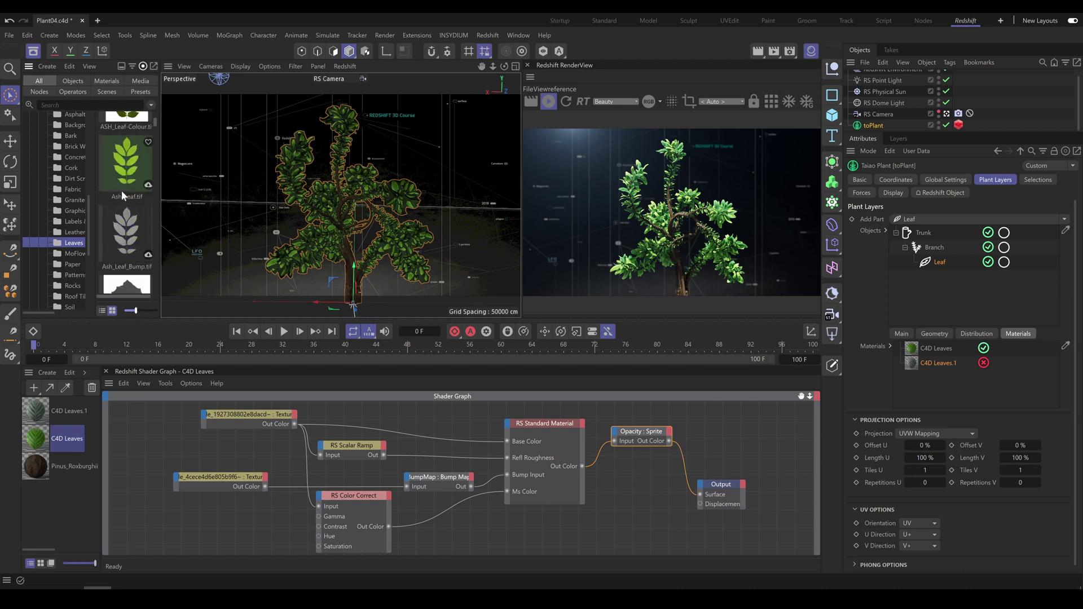
scroll(121, 192, "down", 3)
scroll(121, 192, "down", 3)
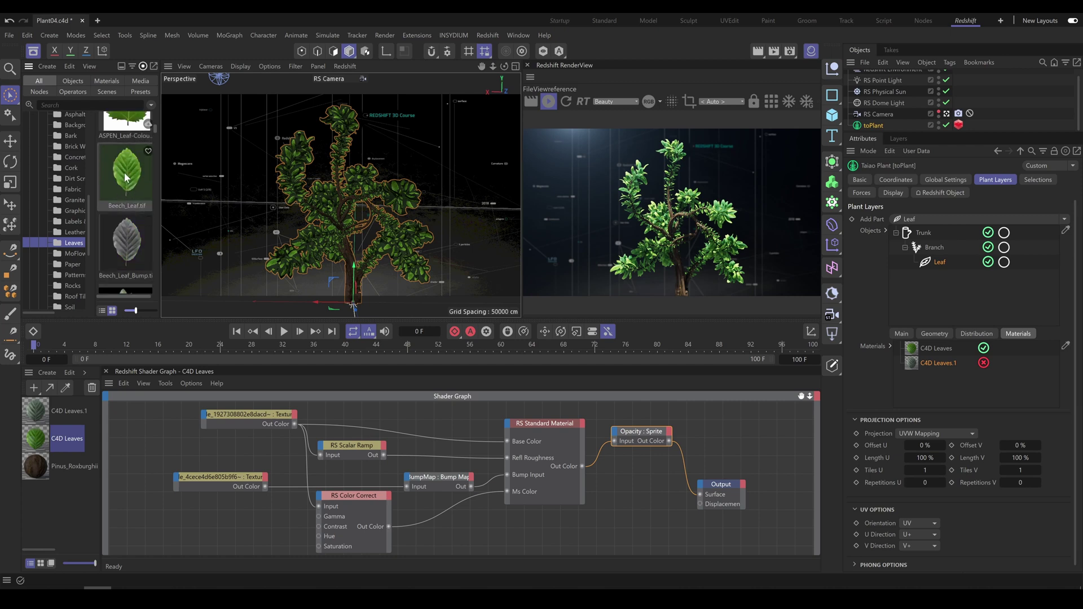
Step: Add Beech_Leaf.tif to the leaf graph without copying it, then select the Opacity : Sprite node
left_click_drag(124, 173, 150, 432)
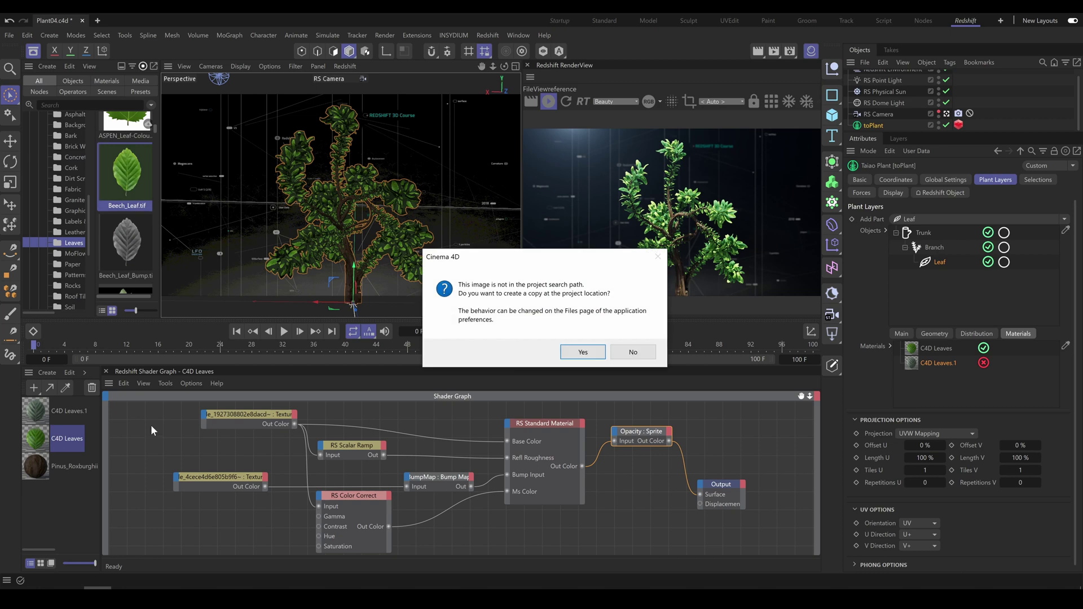
left_click(633, 352)
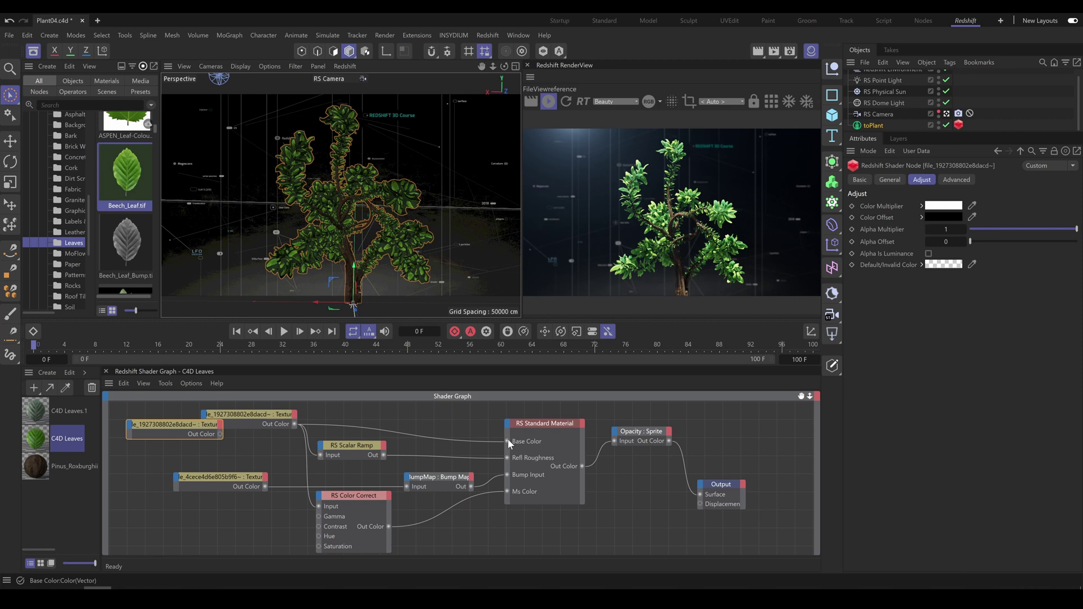
left_click(648, 437)
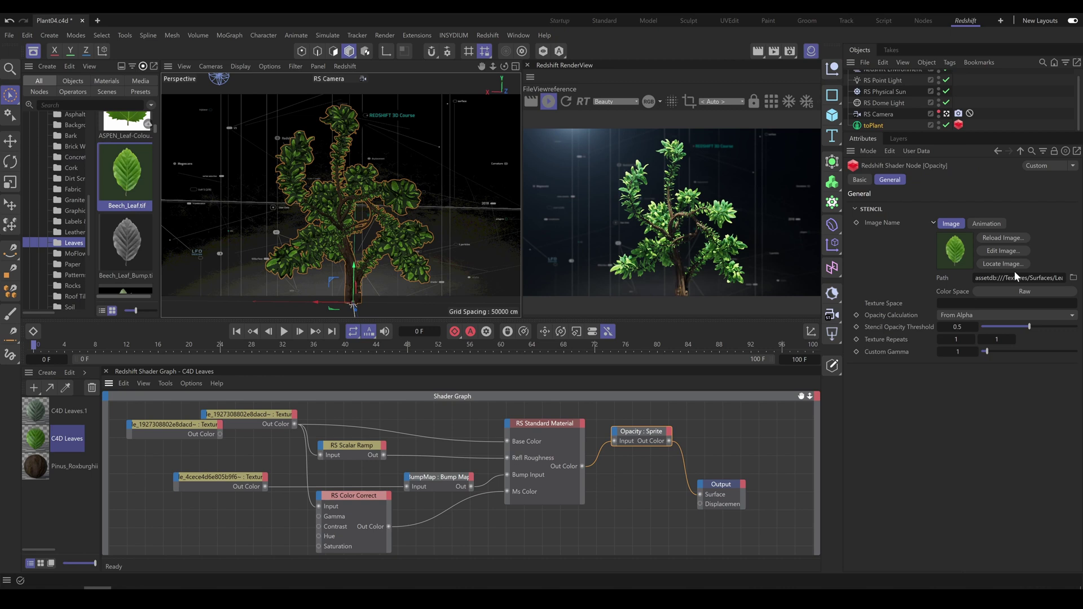
Step: Undo the last change and review the texture, roughness ramp, colour correction and opacity sprite nodes
left_click(256, 415)
key("ctrl+z")
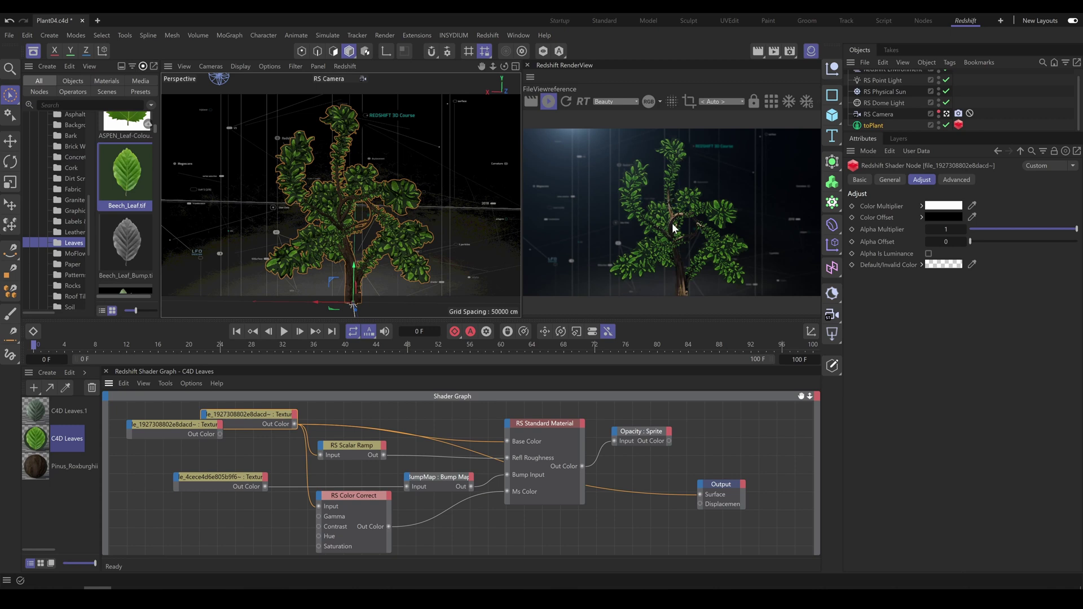
left_click(354, 446)
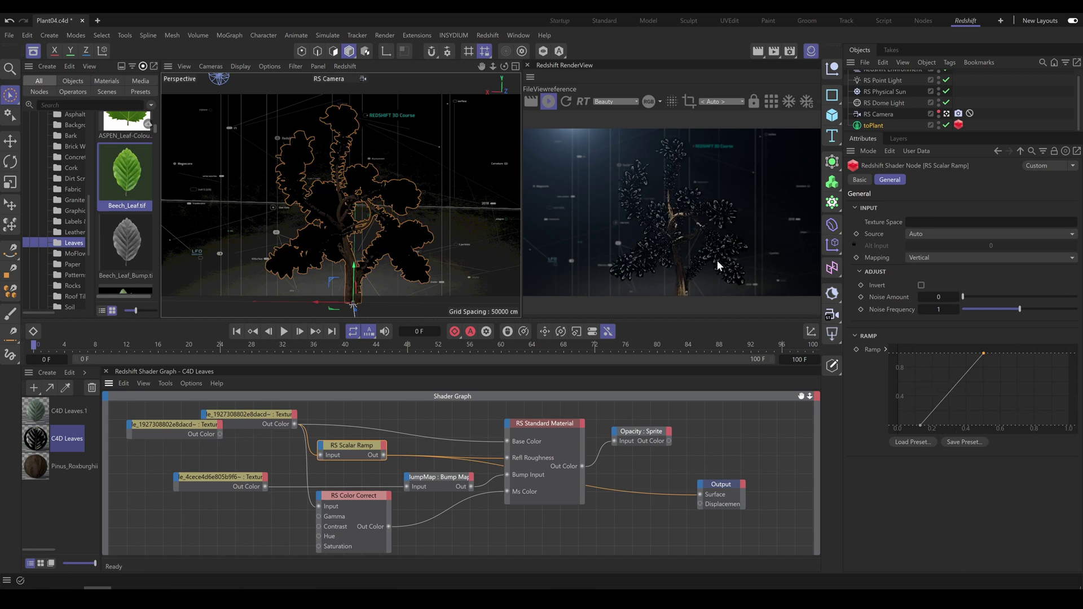
left_click(360, 496)
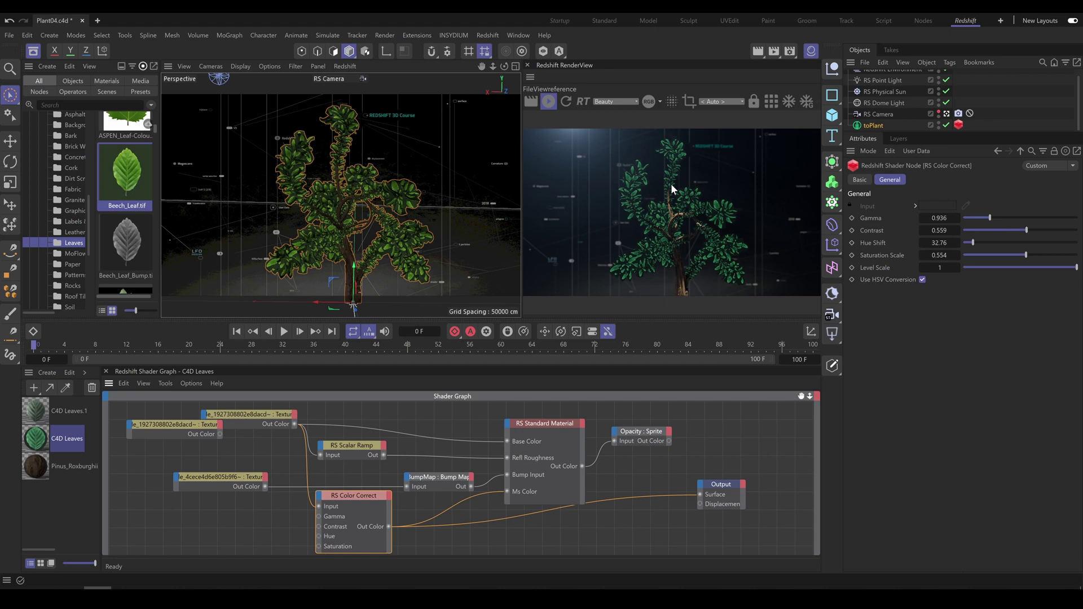
left_click(653, 438)
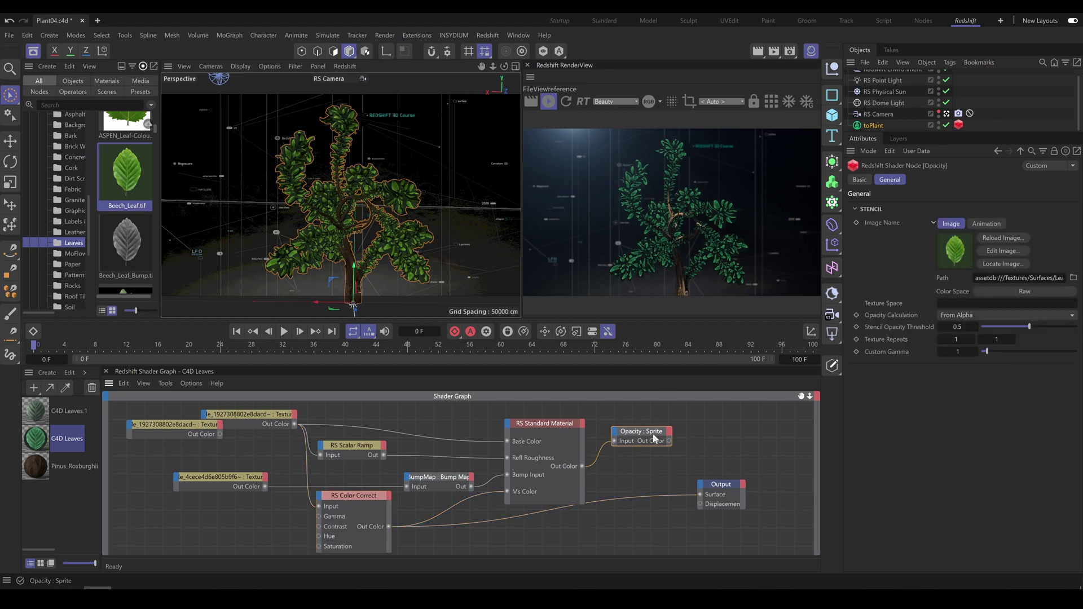
Step: Set the RS Color Correct to Hue Shift 316.44, Saturation Scale 0.835 and Gamma 1.172
left_click(358, 494)
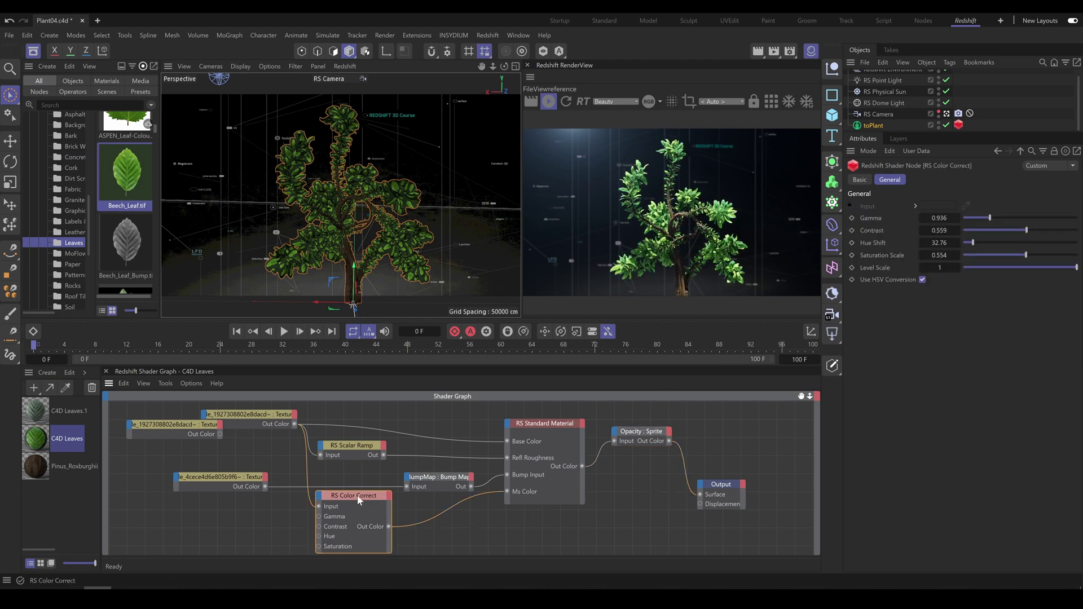
left_click_drag(1003, 218, 976, 218)
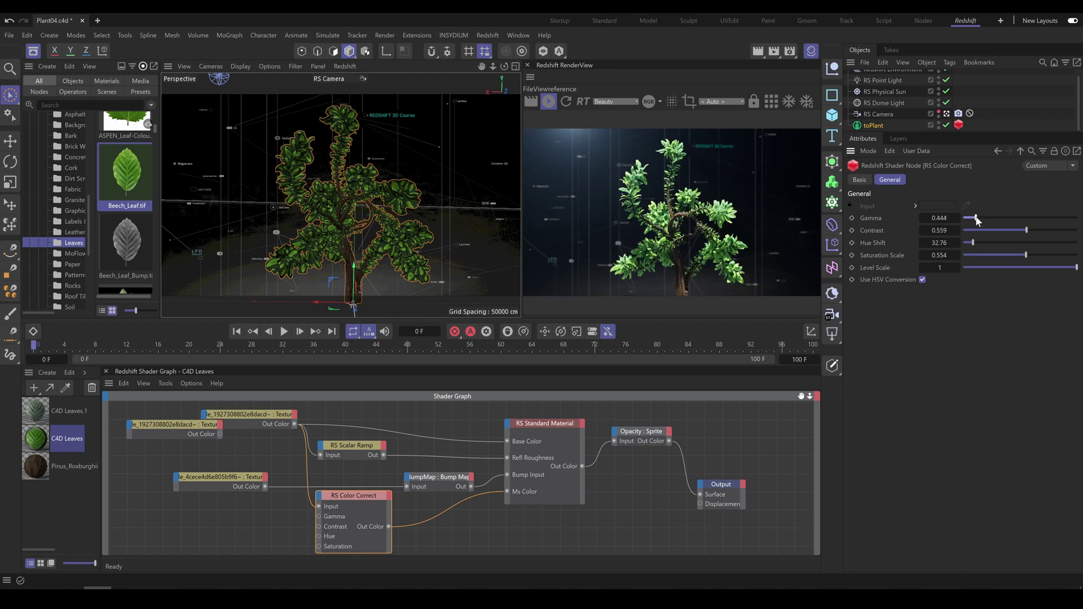
left_click(1064, 244)
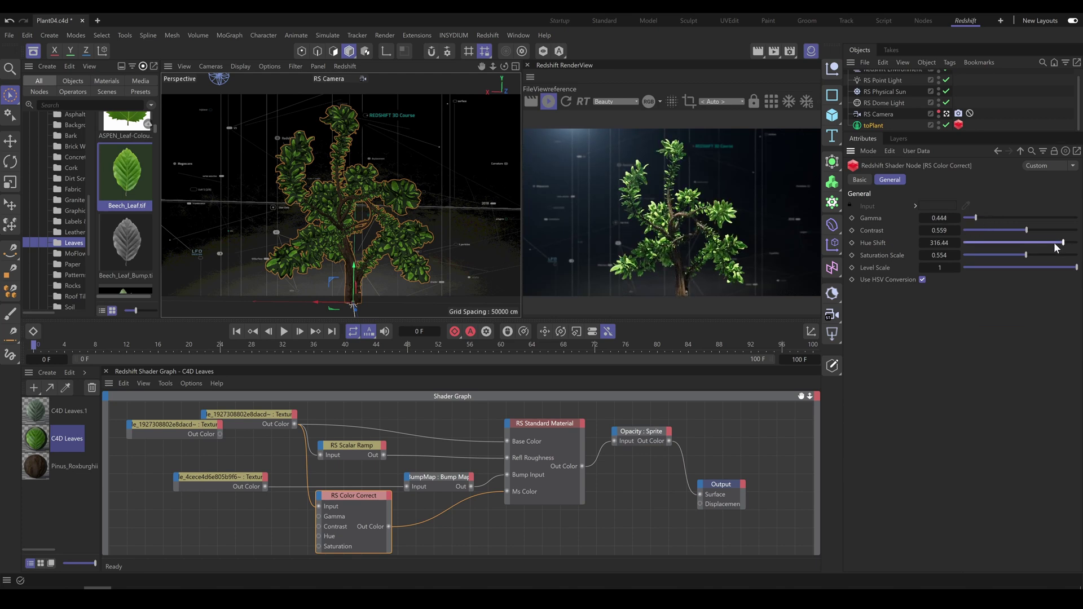
left_click(1058, 255)
left_click(997, 218)
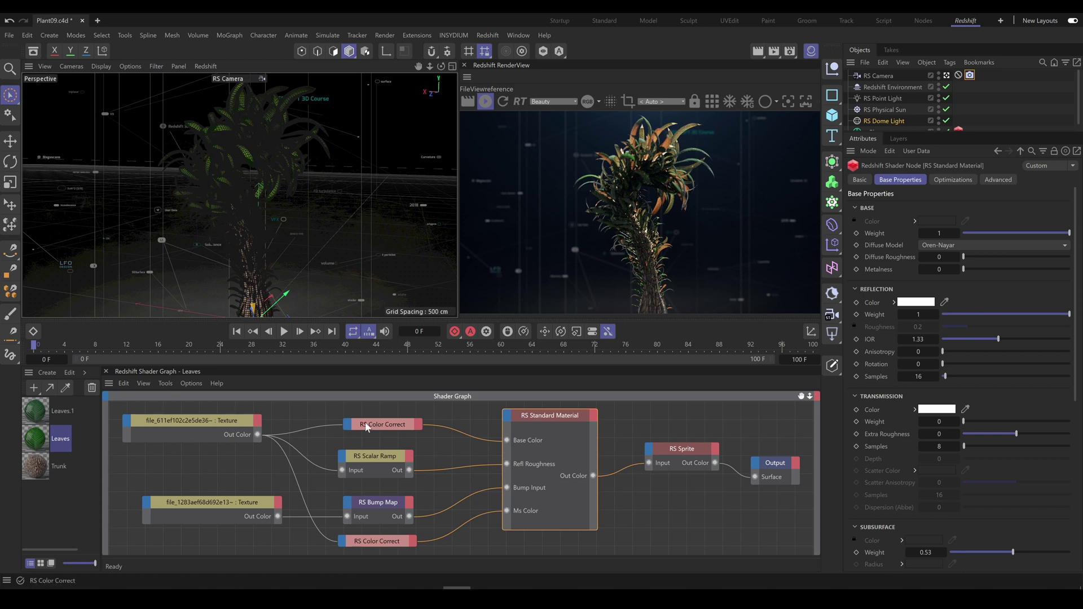
Step: Set the lower RS Color Correct node to Hue Shift 298.8, Gamma 1.172, Saturation Scale 0.791
left_click(382, 543)
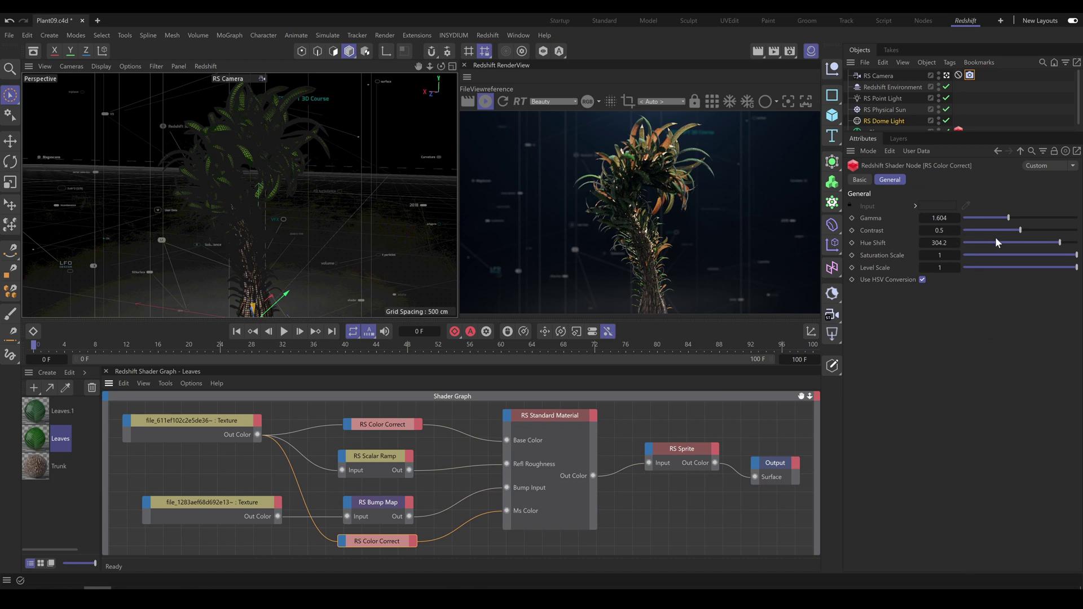
left_click_drag(997, 243, 986, 244)
left_click_drag(1062, 247, 1071, 247)
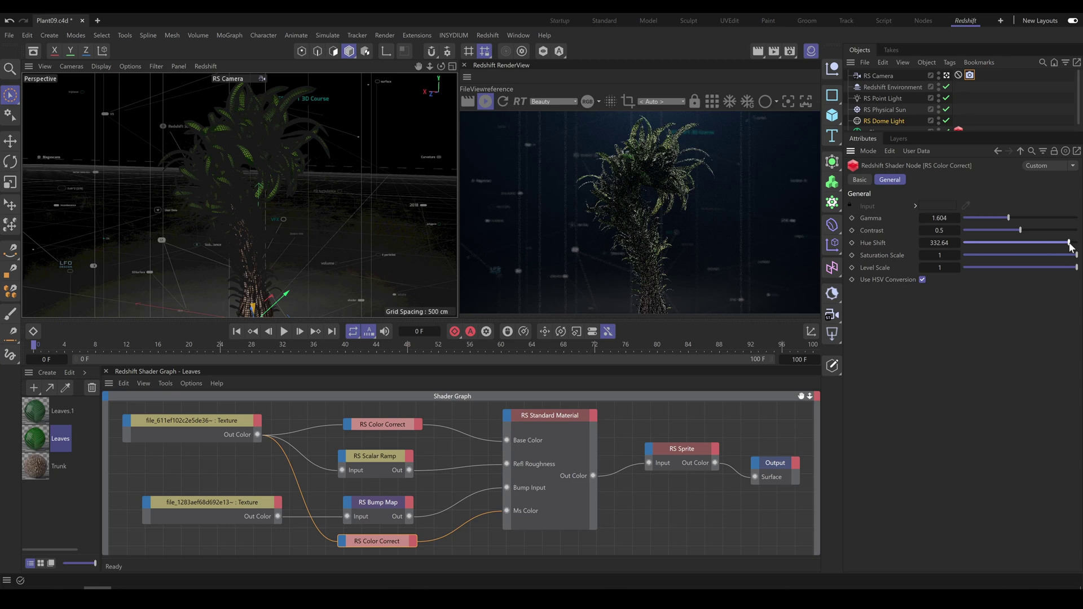
left_click_drag(1009, 217, 997, 218)
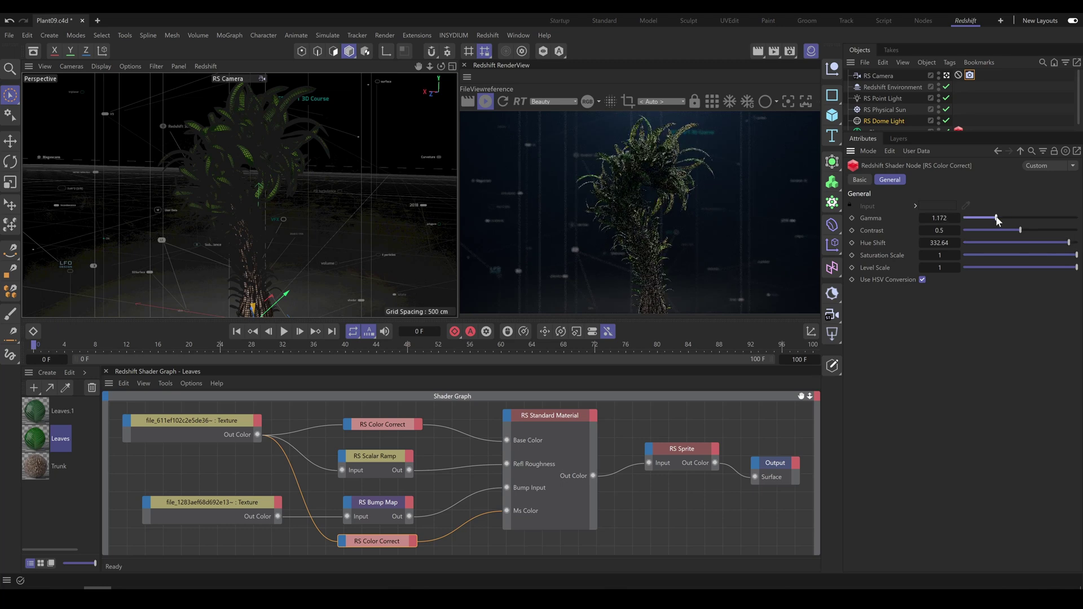
left_click(1058, 242)
left_click(1046, 255)
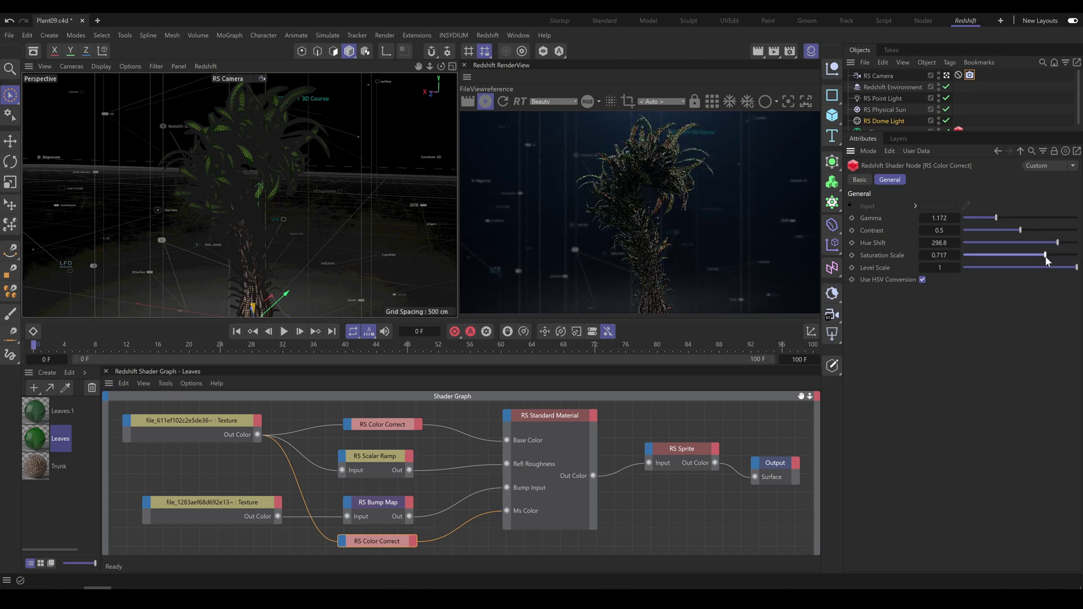
left_click_drag(1045, 256, 1053, 255)
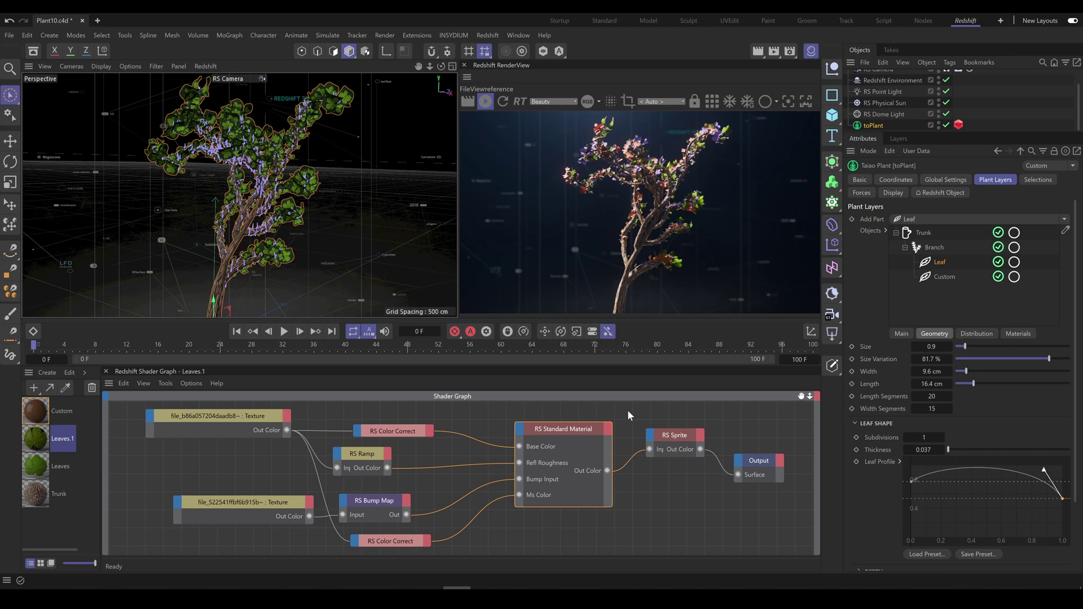
Step: Set the leaf size to 0.8 and start the Branch distribution curve at 0.35
left_click_drag(964, 346, 960, 347)
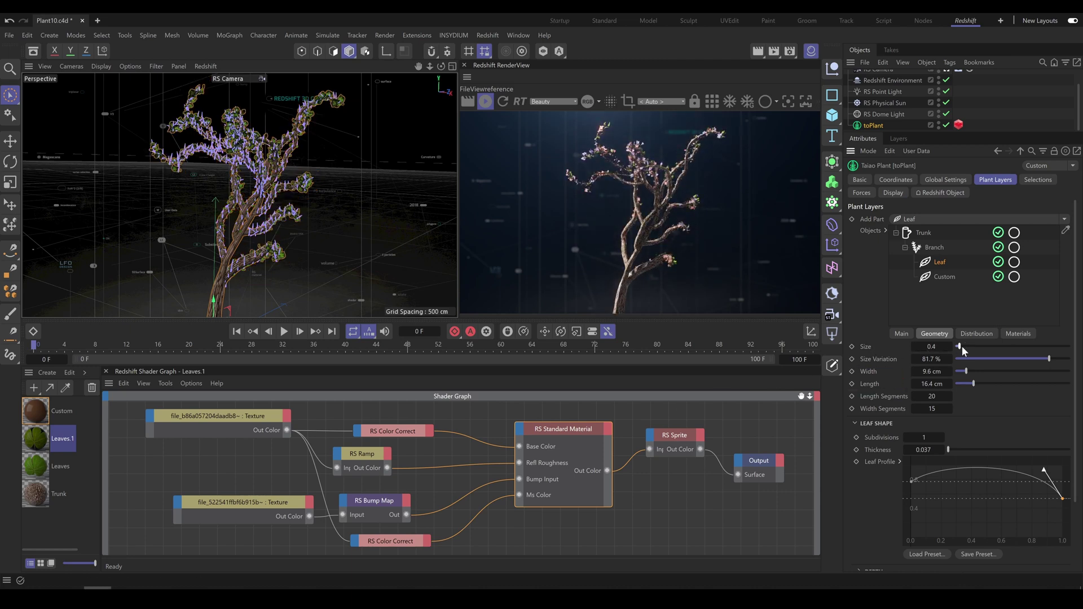
left_click(963, 346)
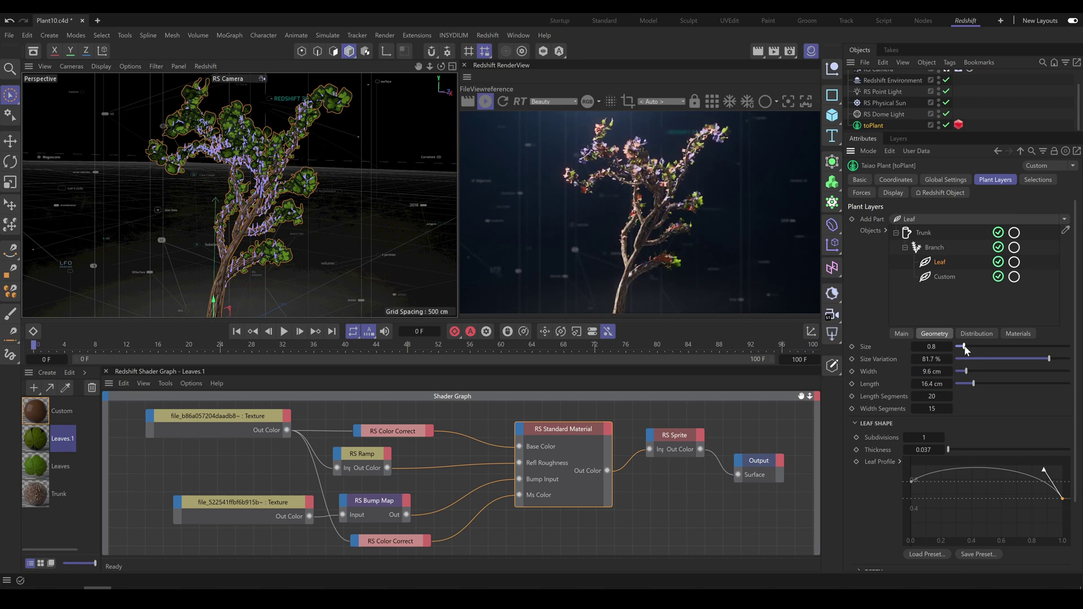
left_click(934, 250)
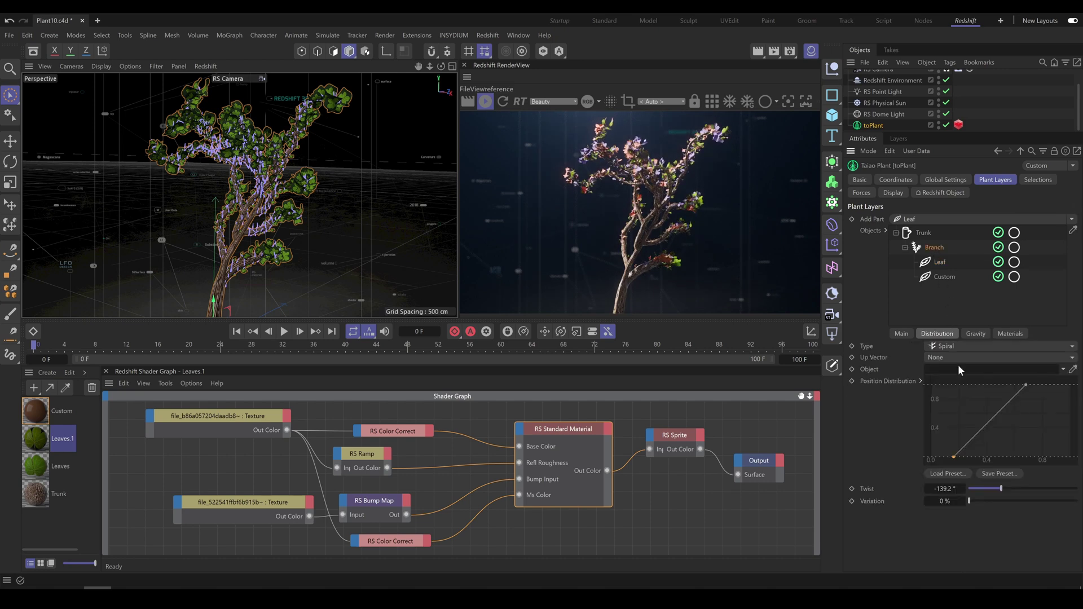
mouse_move(955, 456)
left_mouse_down()
mouse_move(980, 457)
mouse_move(934, 459)
left_mouse_up()
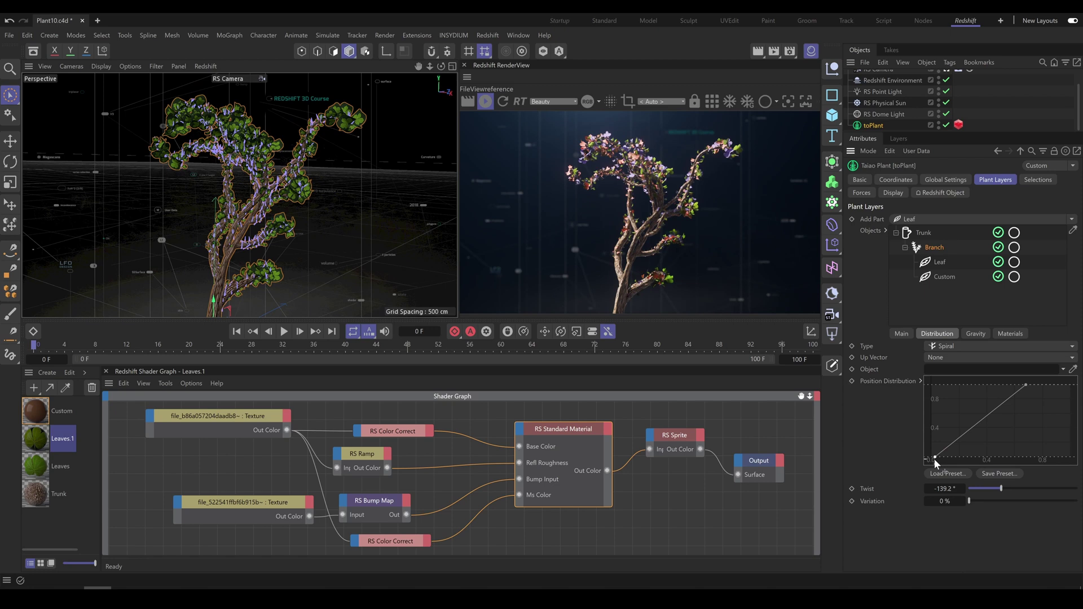
Step: Rotate the RS Physical Sun's heading (R.H) to -134°
left_click(887, 103)
left_click(896, 179)
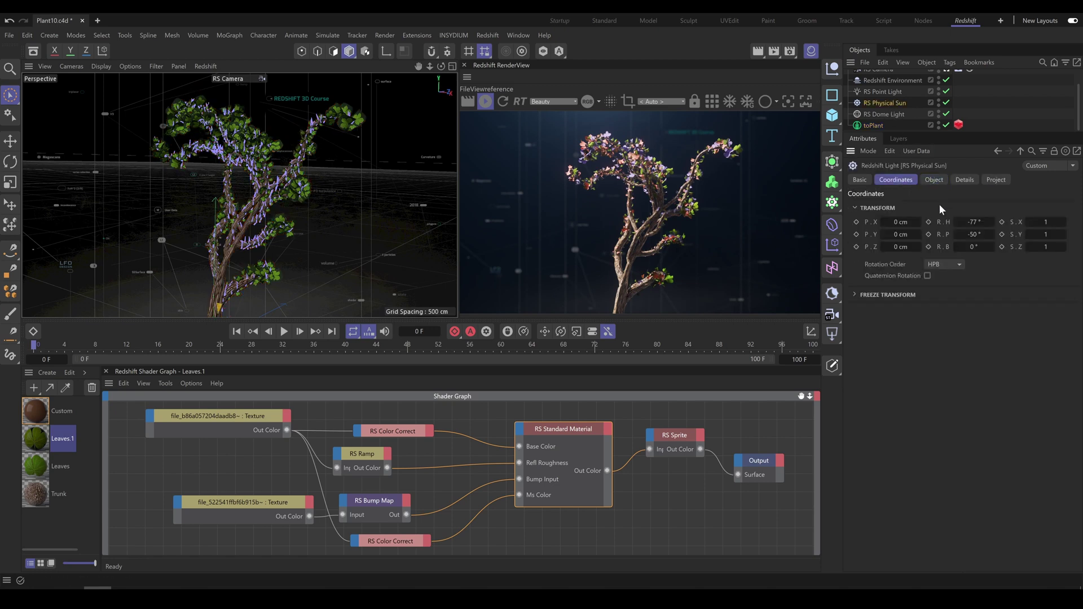
left_click_drag(974, 222, 993, 234)
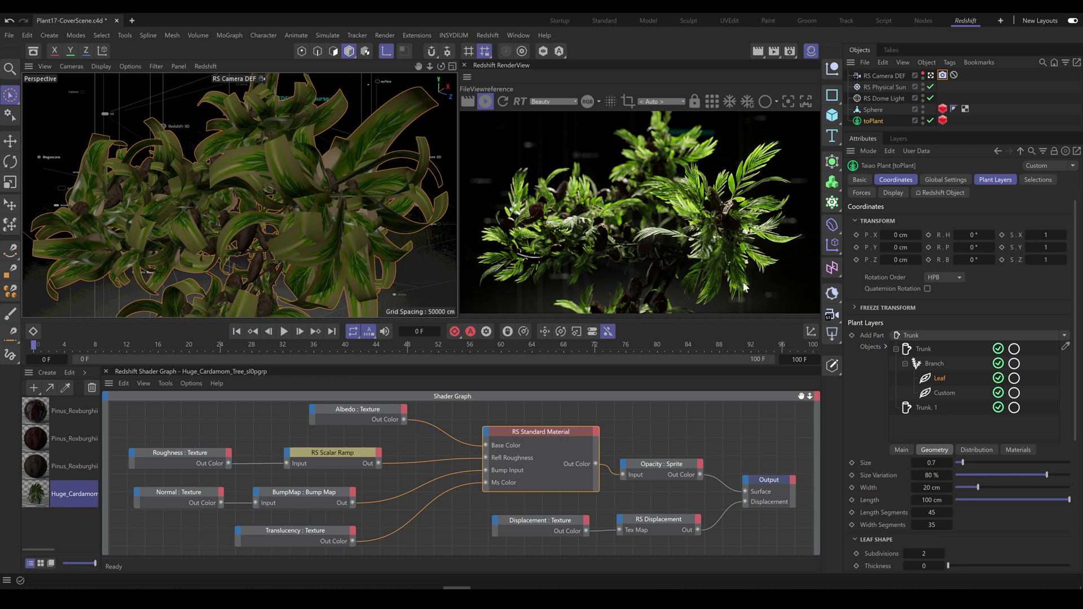
Step: Set the toPlant Leaf layer's Geometry Thickness from 0 to 0.5
left_click_drag(950, 567, 953, 568)
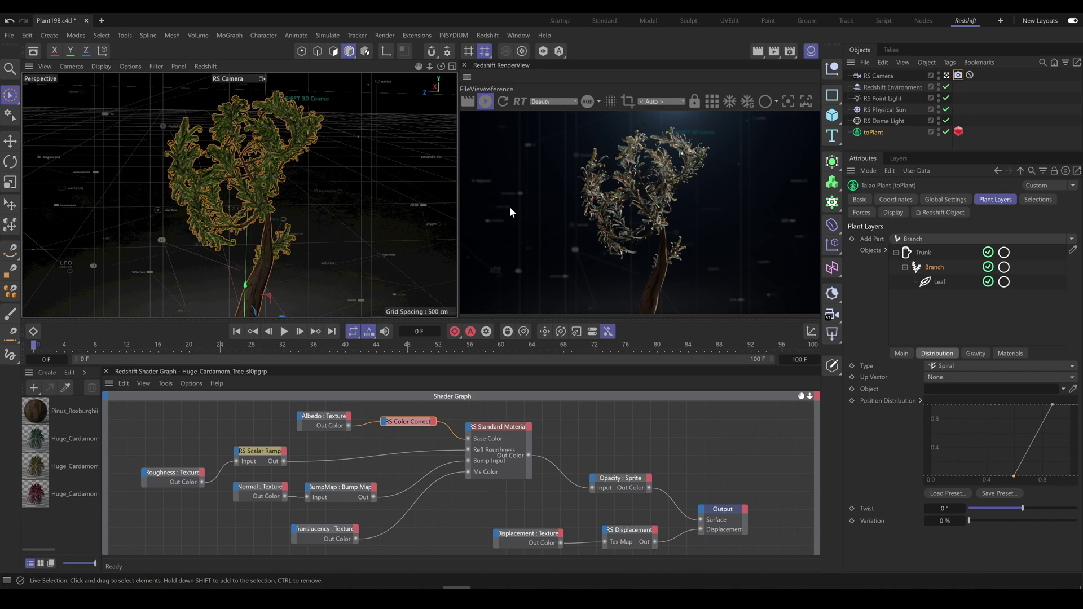
Step: Open INSYDIUM > Taiao > Preset Browser and add Talinum Paniculatum from the Flowers category
left_click(453, 36)
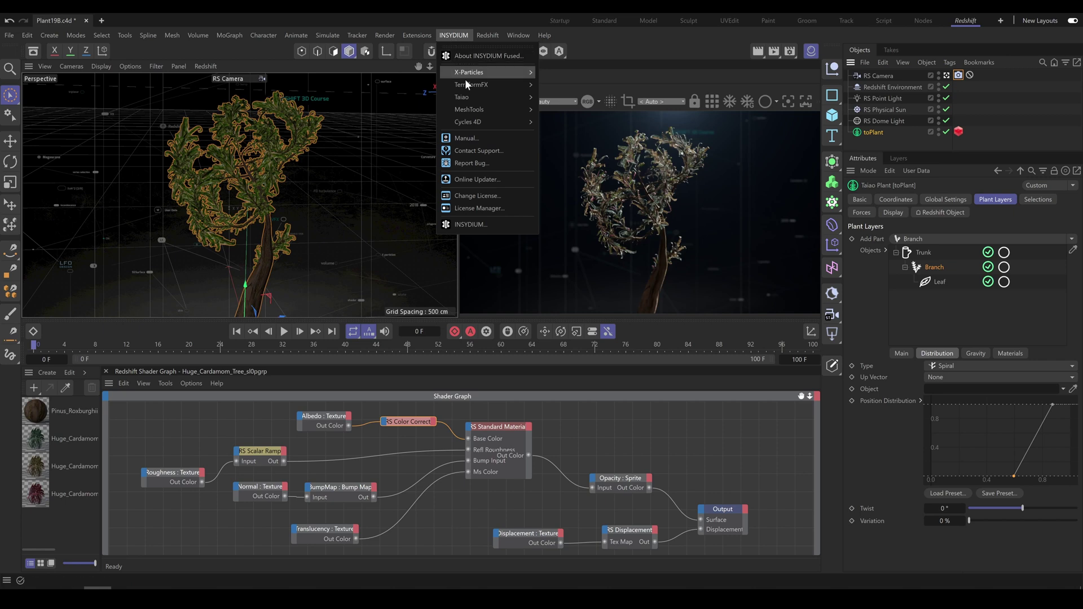
mouse_move(463, 97)
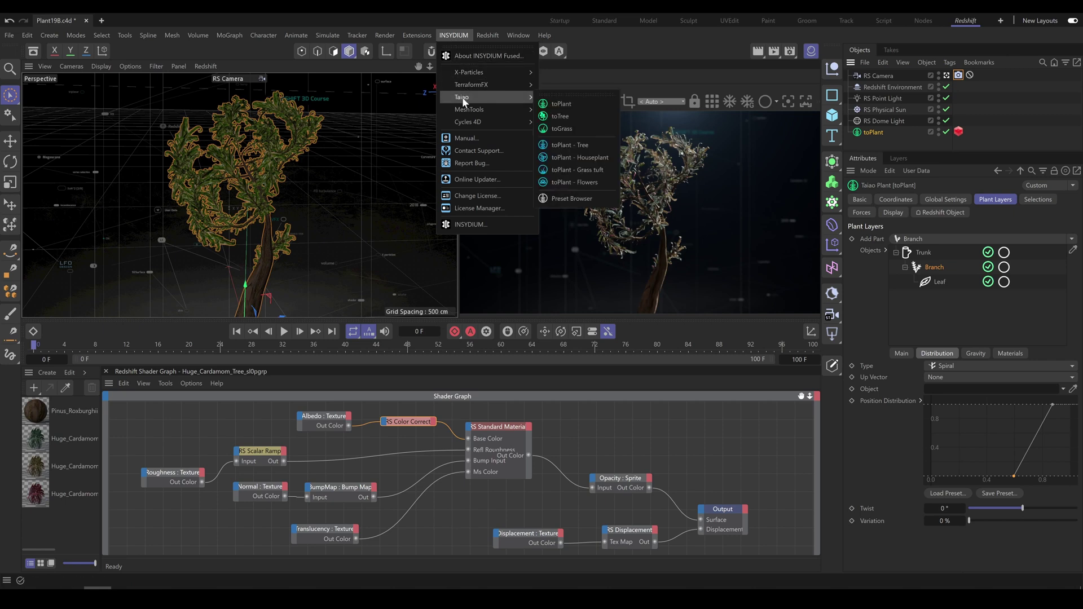
left_click(572, 198)
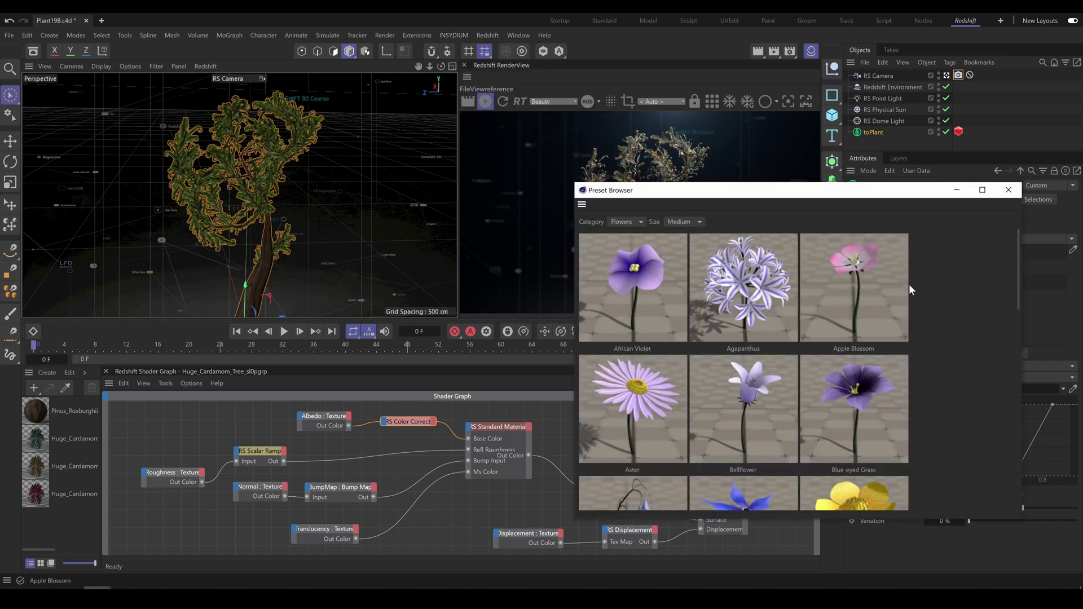
scroll(920, 289, "down", 10)
scroll(919, 293, "down", 2)
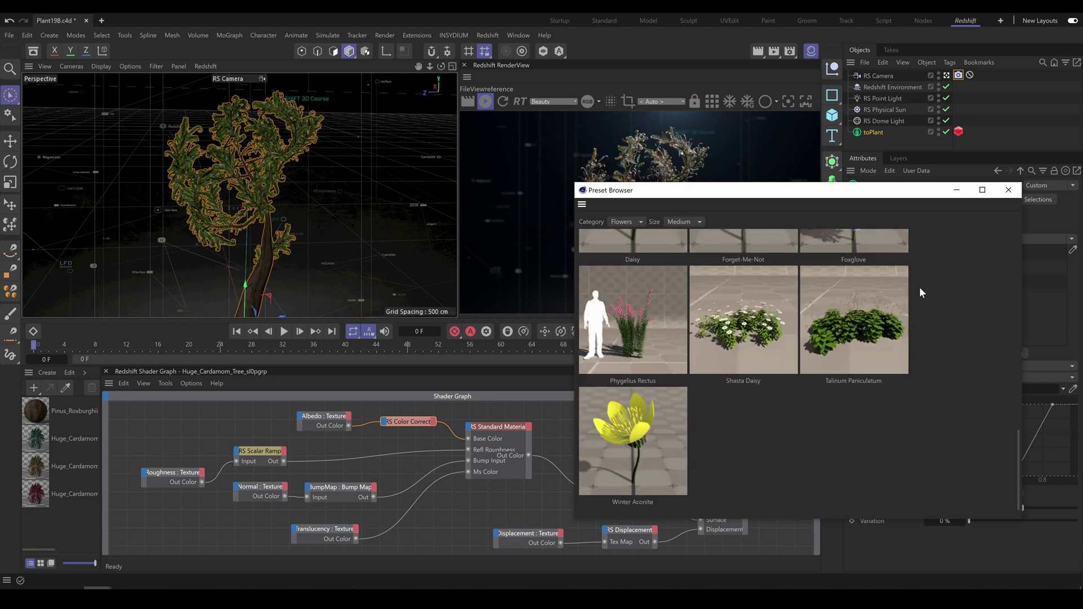
double_click(838, 321)
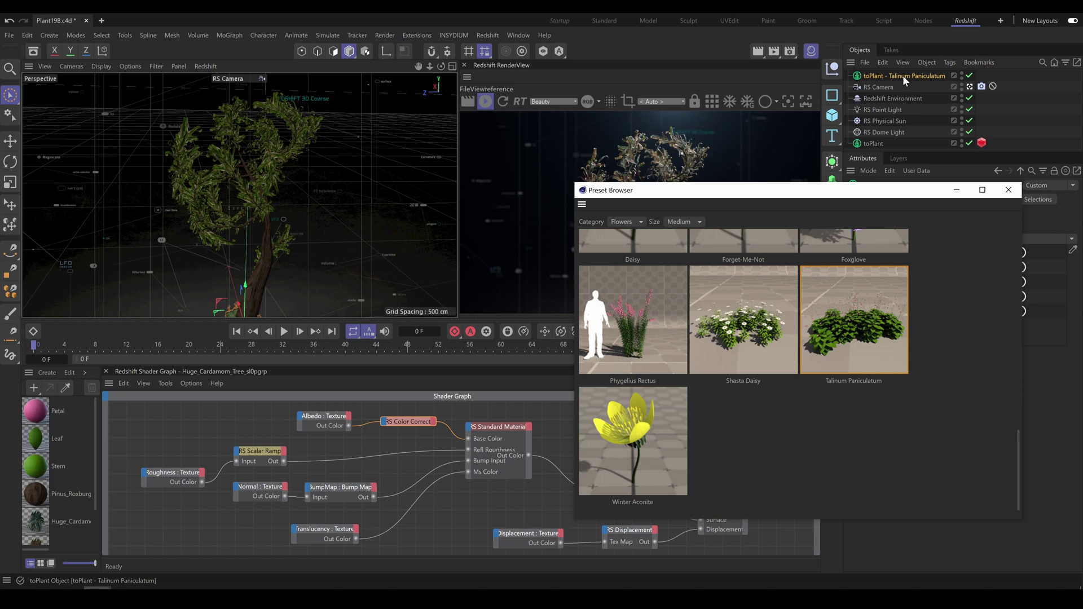
Step: Close the Preset Browser and convert the preset's Leaf material to the Redshift material RS Leaf
left_click(1009, 190)
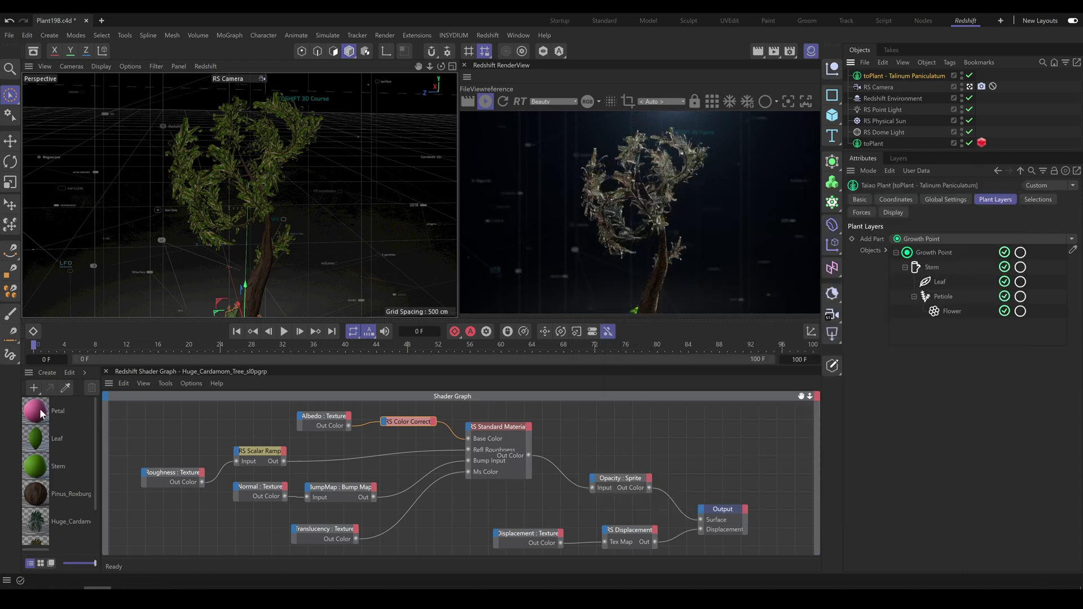
left_click(36, 442)
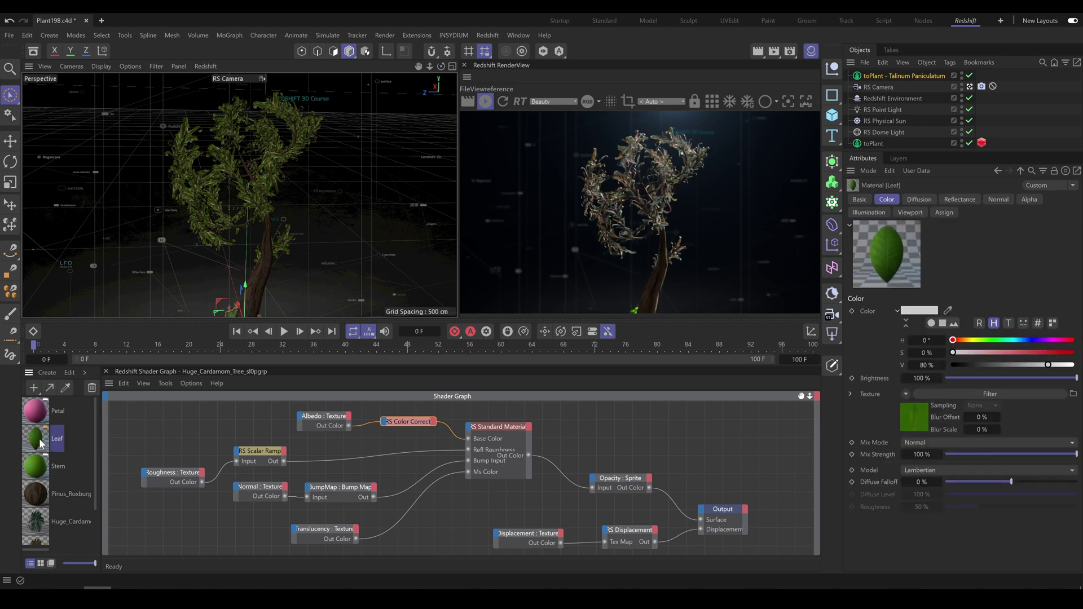
left_click(34, 387)
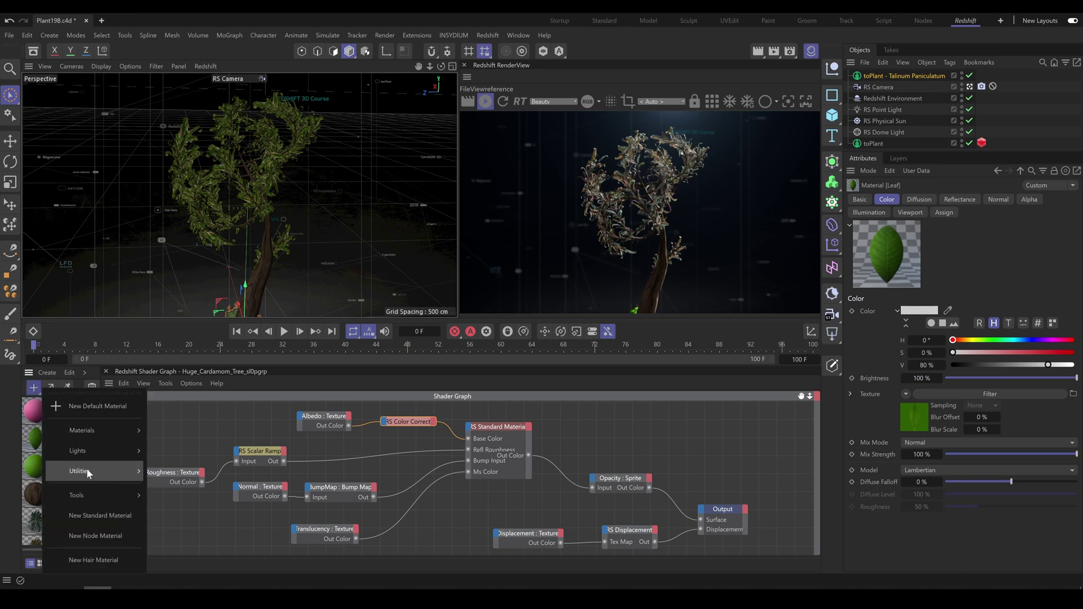
mouse_move(89, 495)
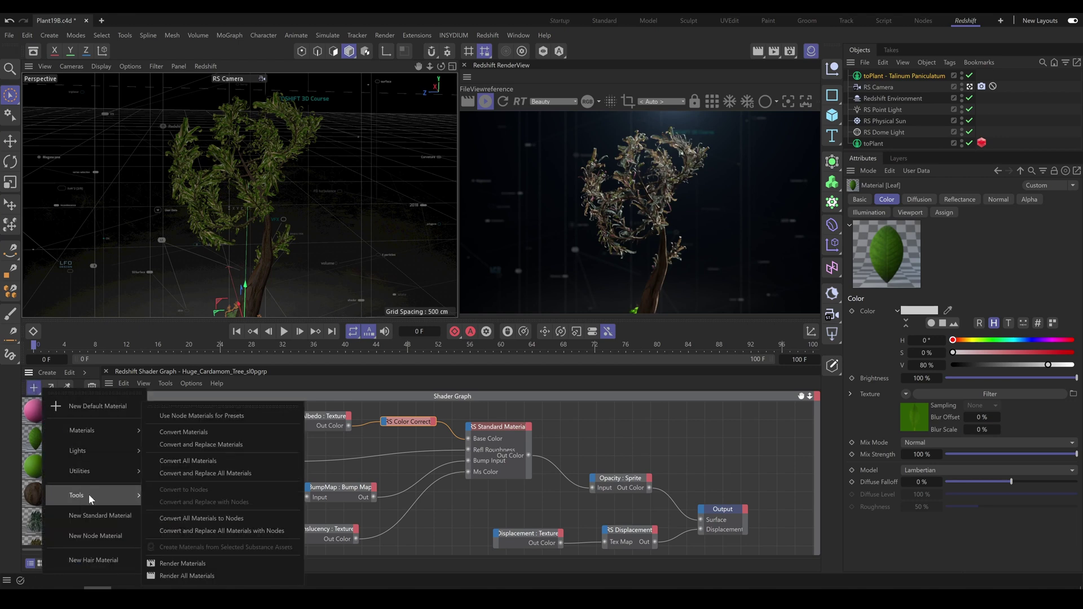
left_click(201, 431)
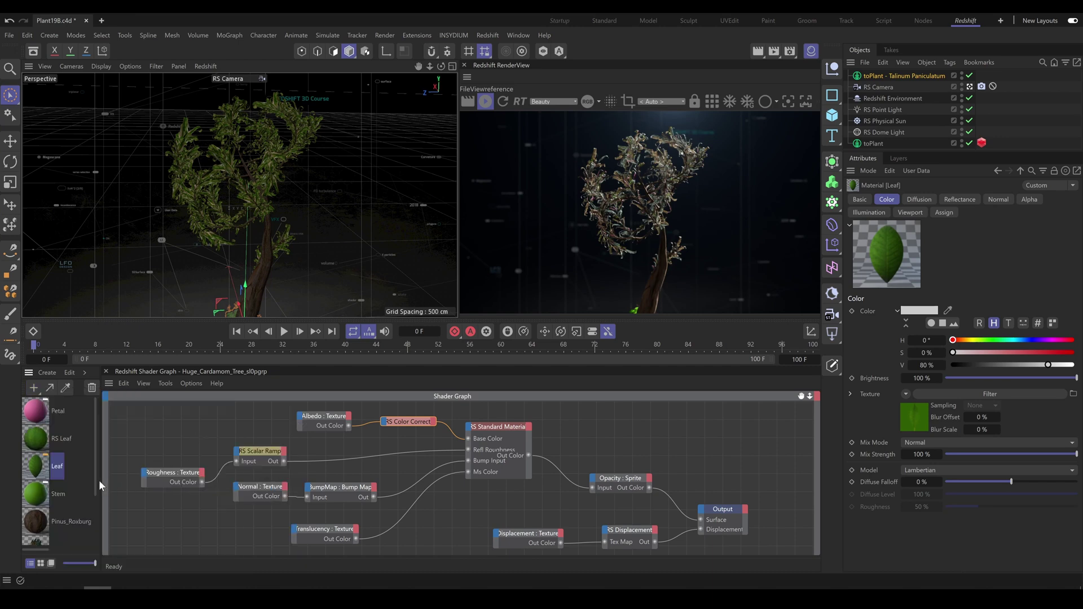
Step: Show the RS Leaf node graph with nothing selected and all nodes framed
left_click(41, 437)
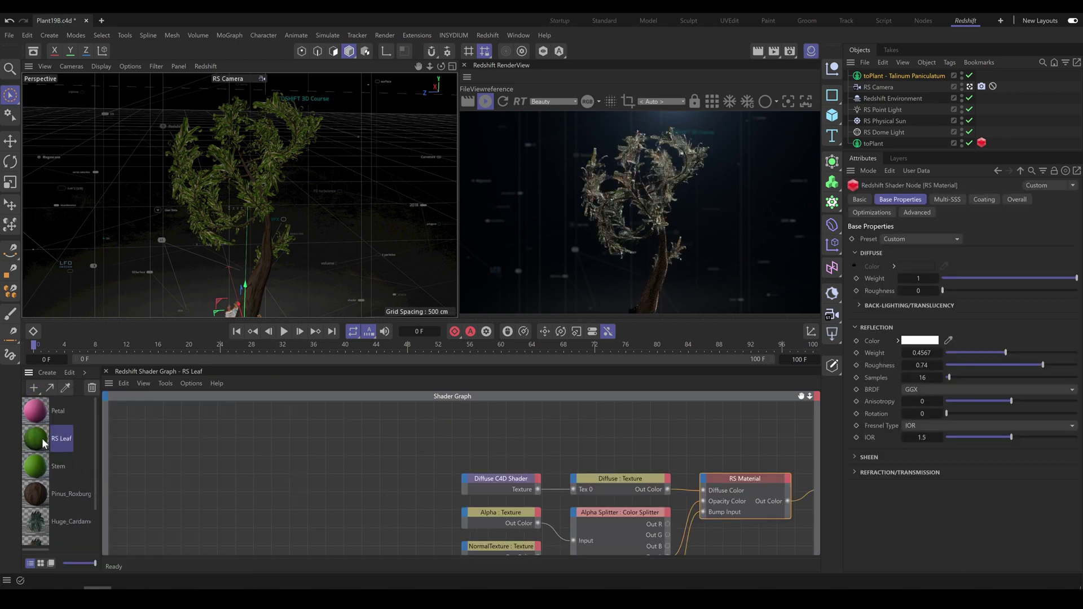
left_click(321, 458)
key("h")
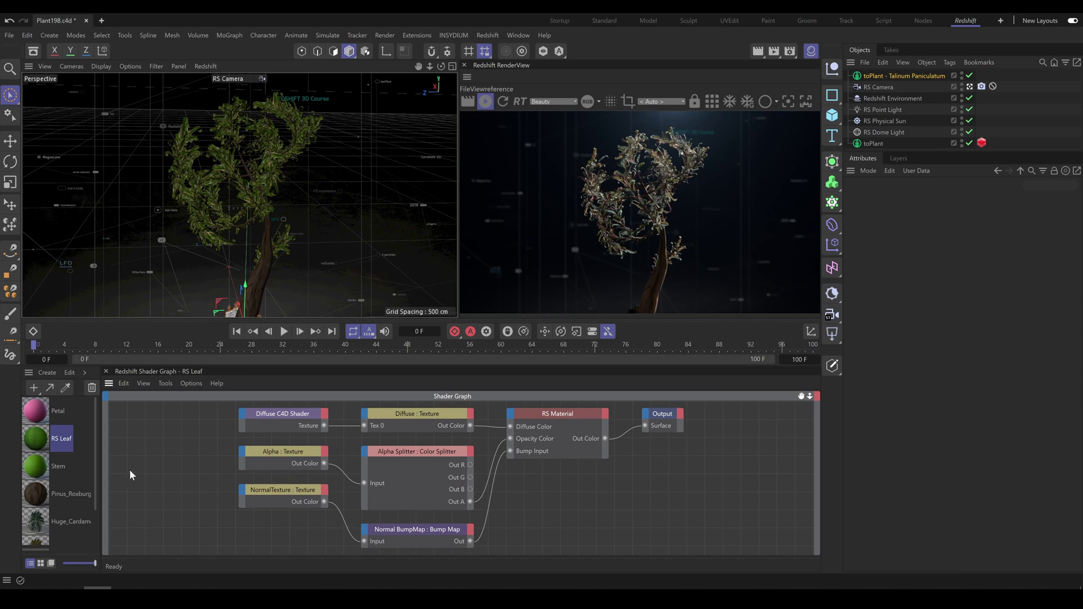
Step: Show the last Huge_Cardamom material's graph with its RS Color Correct settings
left_click_drag(97, 468, 94, 505)
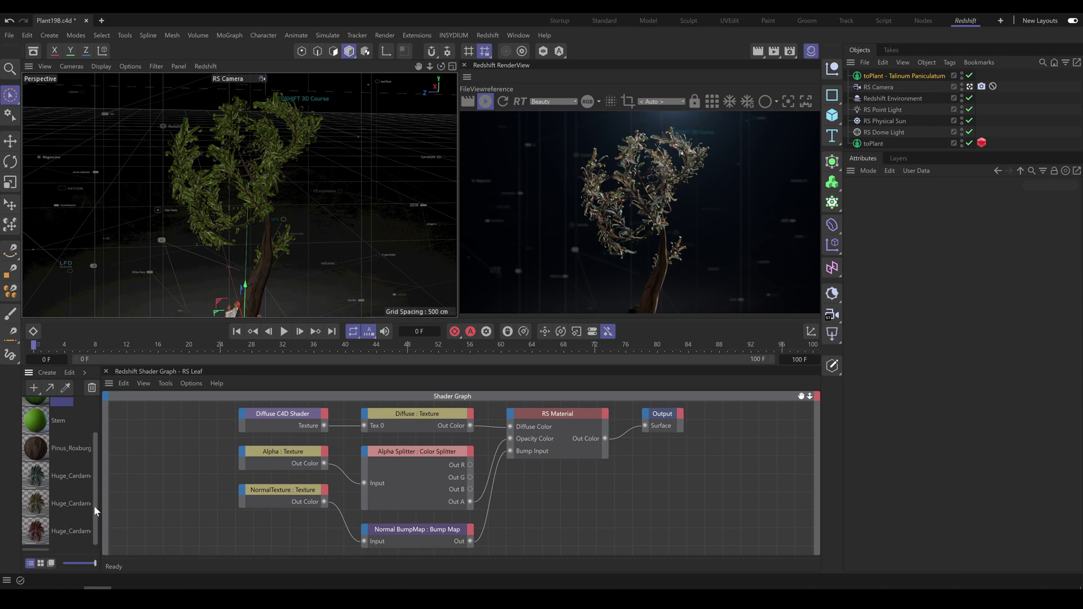
left_click(39, 533)
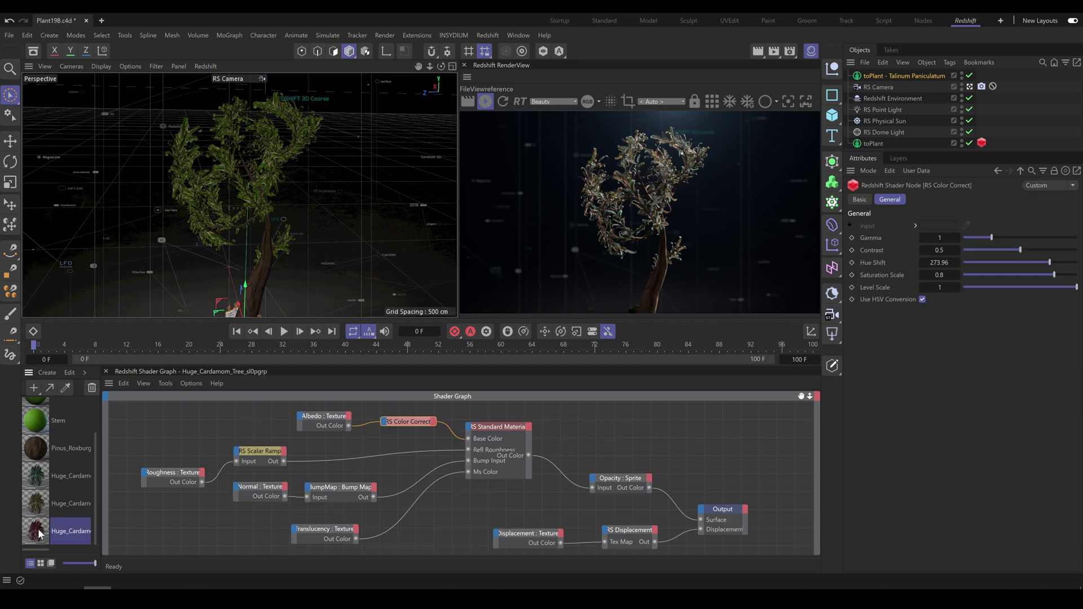